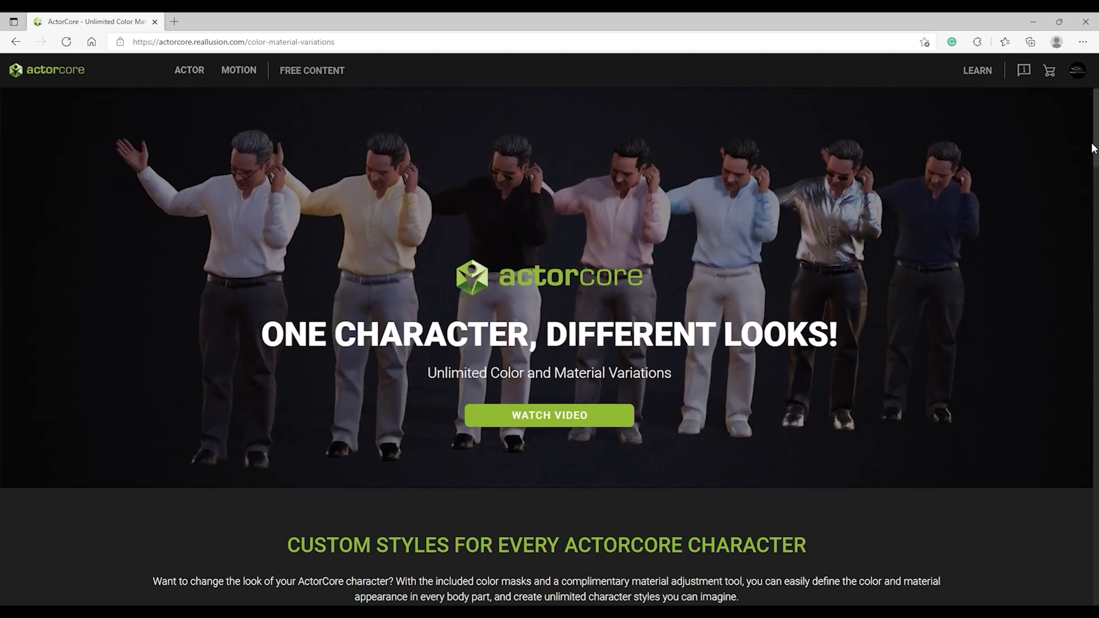
Browse the ActorCore actor library, show only the free actors, and open the Party_F_0001 details
left_click_drag(1093, 149, 1094, 302)
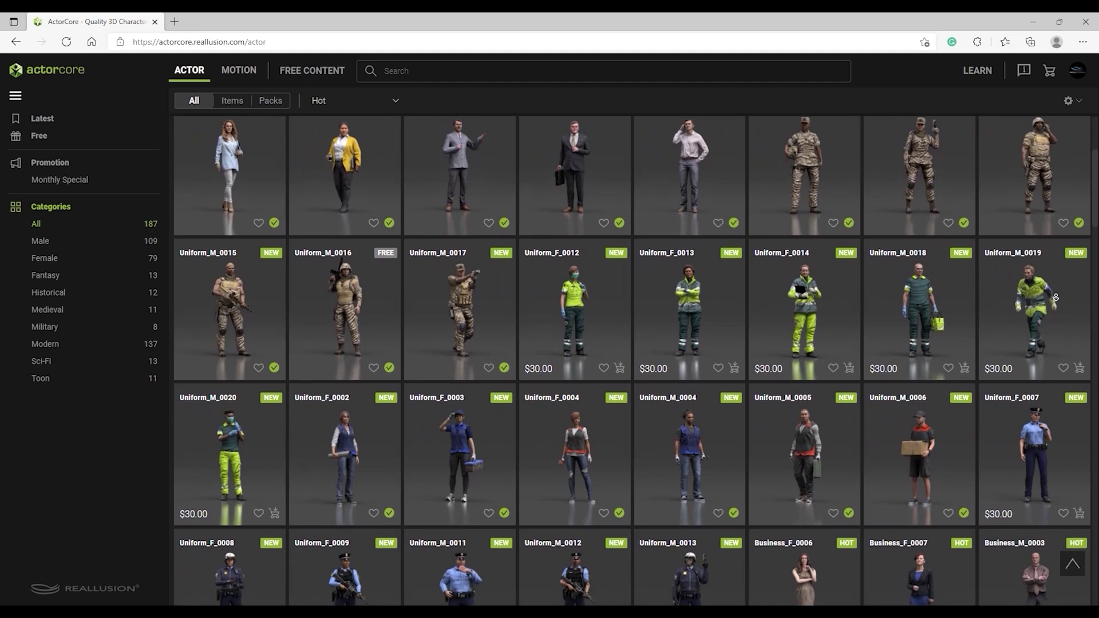
scroll(1056, 297, "down", 2)
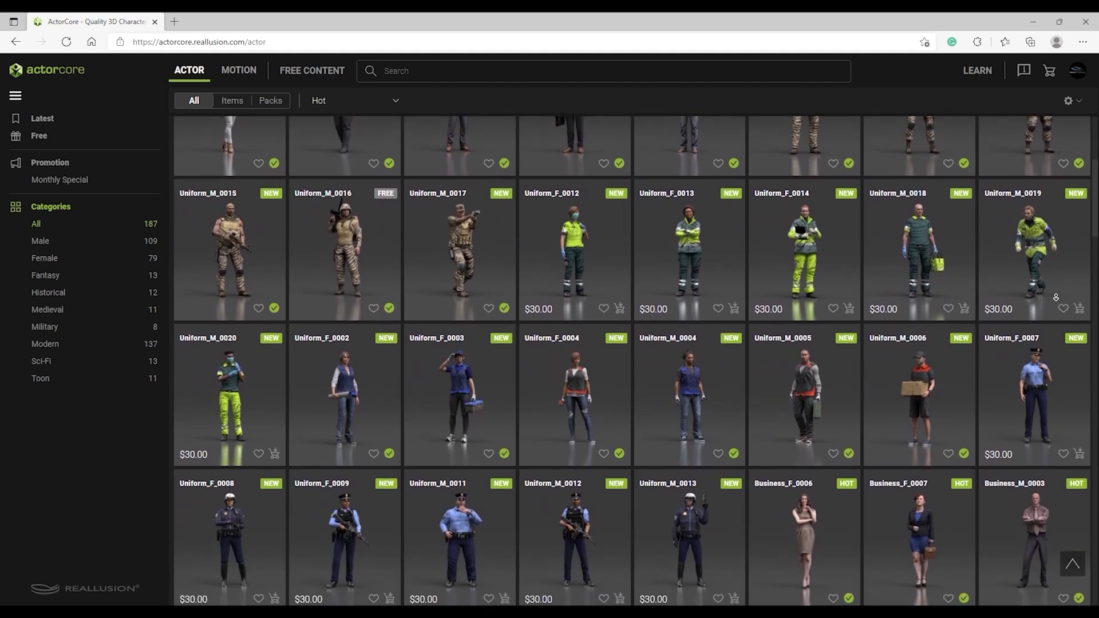
scroll(1056, 297, "down", 2)
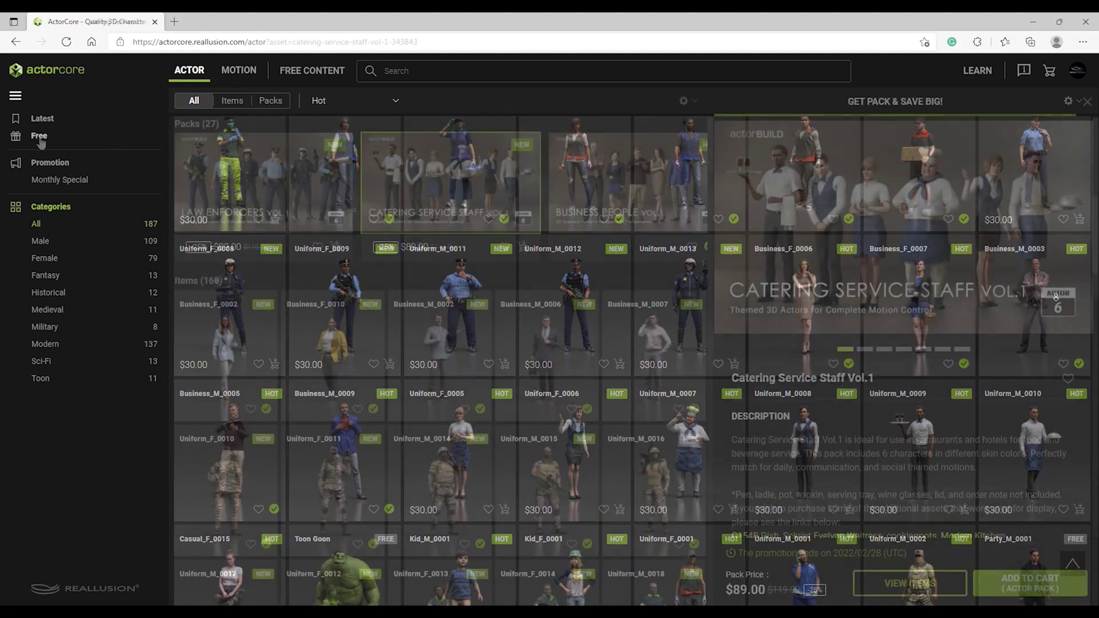
left_click(63, 136)
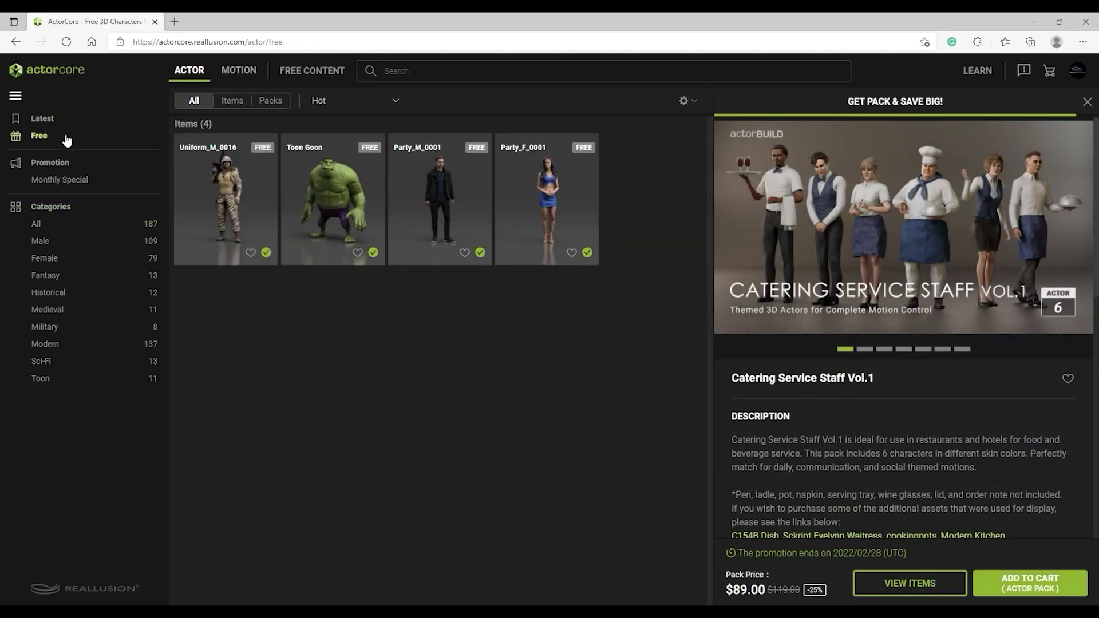
left_click(577, 218)
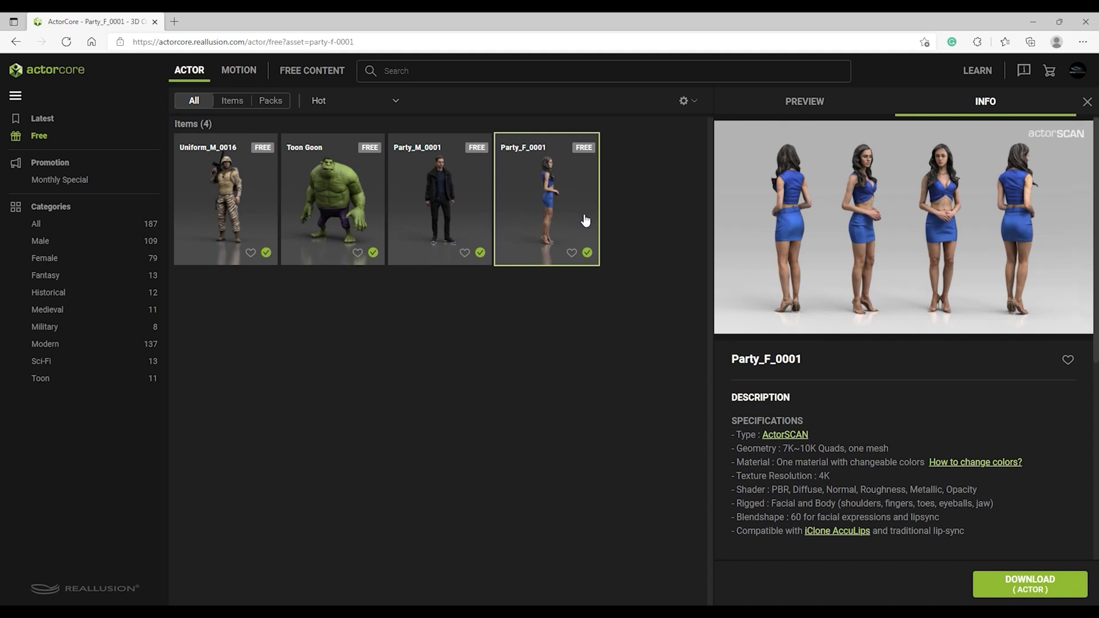
Open the download settings for Party_F_0001 and keep Blender as the target application
left_click(1070, 587)
left_click(621, 251)
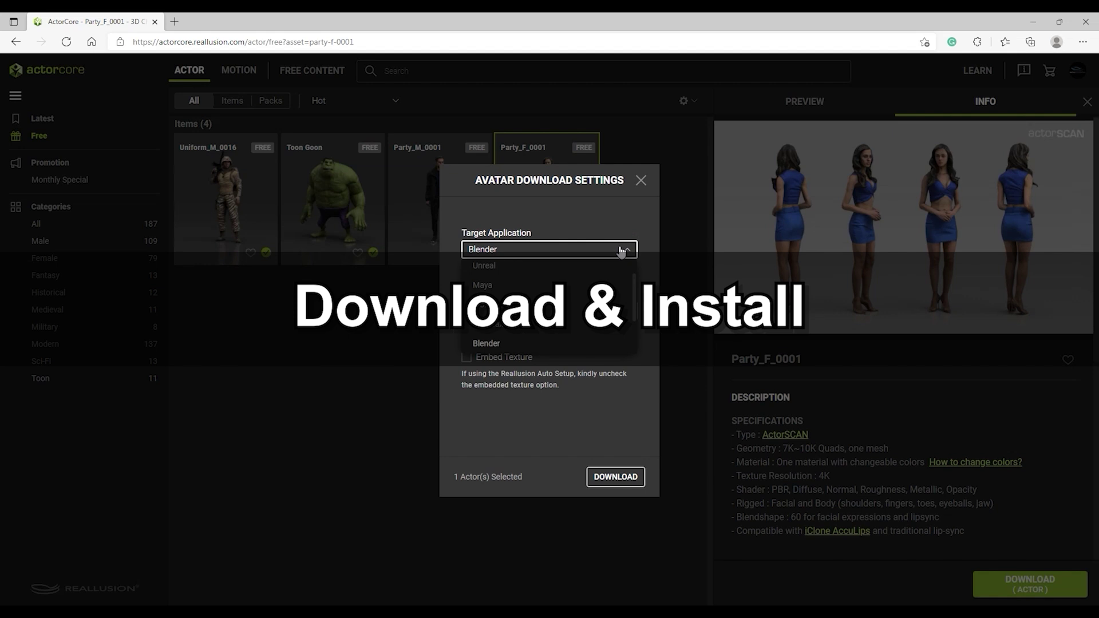
left_click(621, 251)
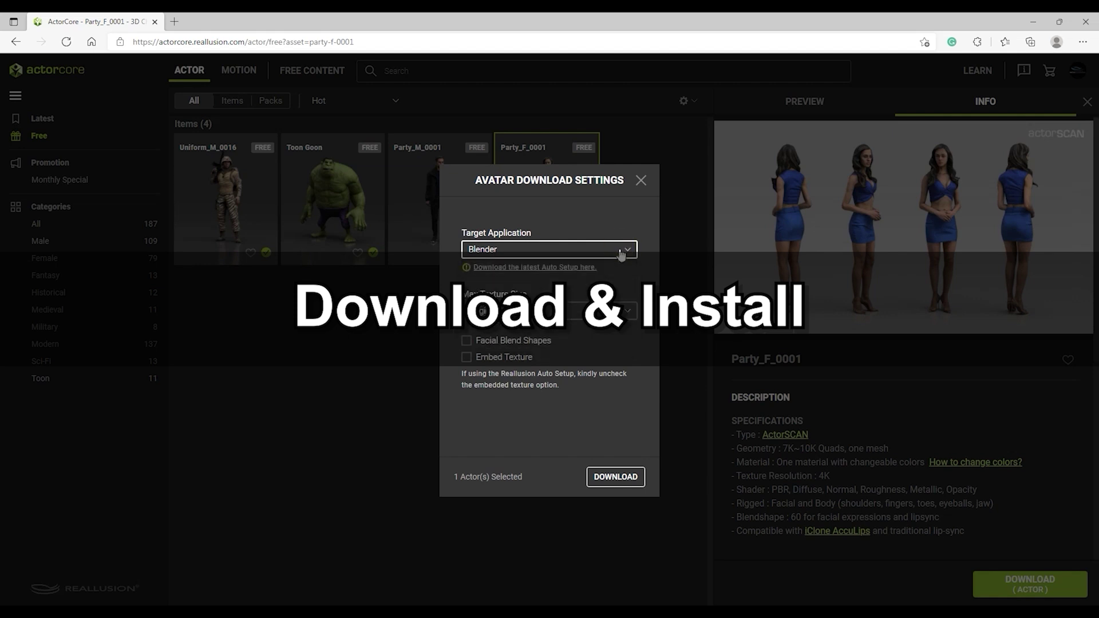
Follow the Blender Auto Setup download links to the cc3_blender_tools repository on GitHub and open its code download options
left_click(566, 269)
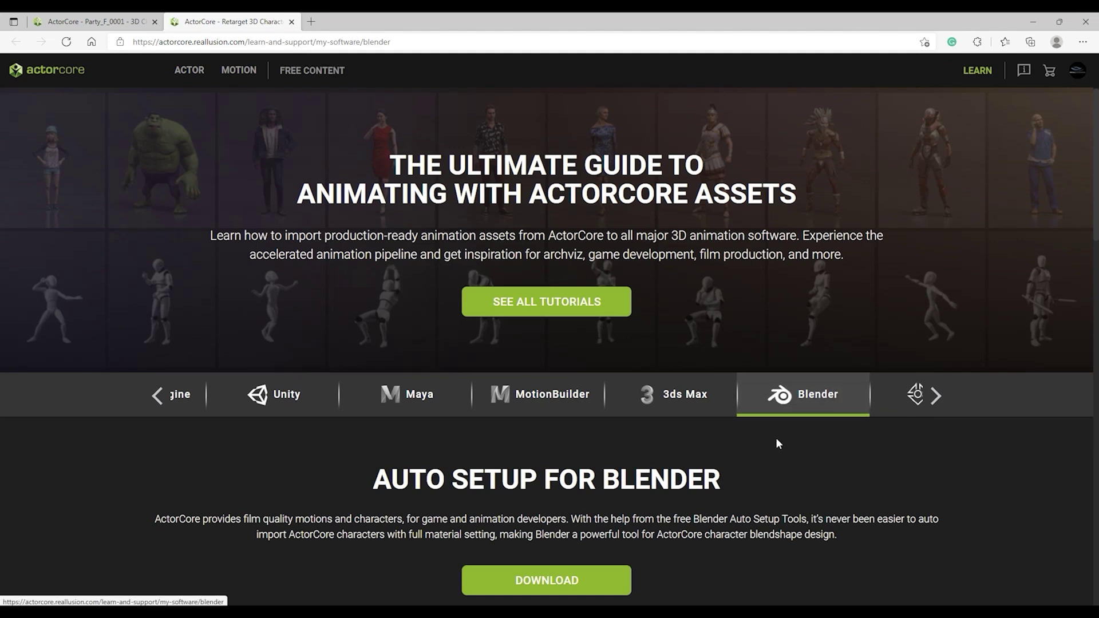
scroll(777, 441, "down", 3)
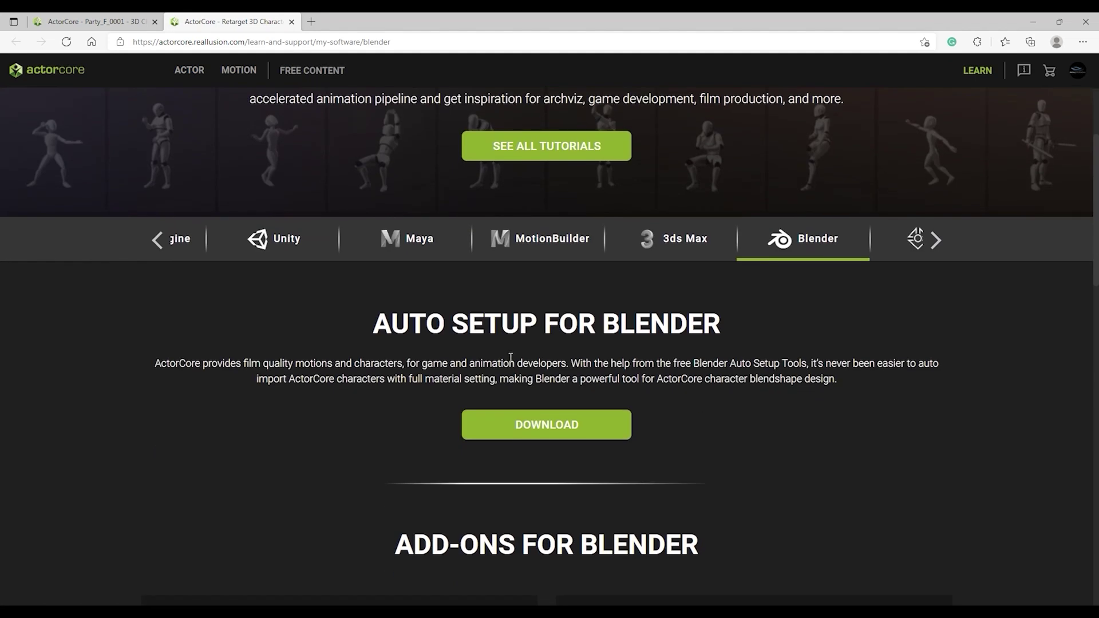
left_click(623, 428)
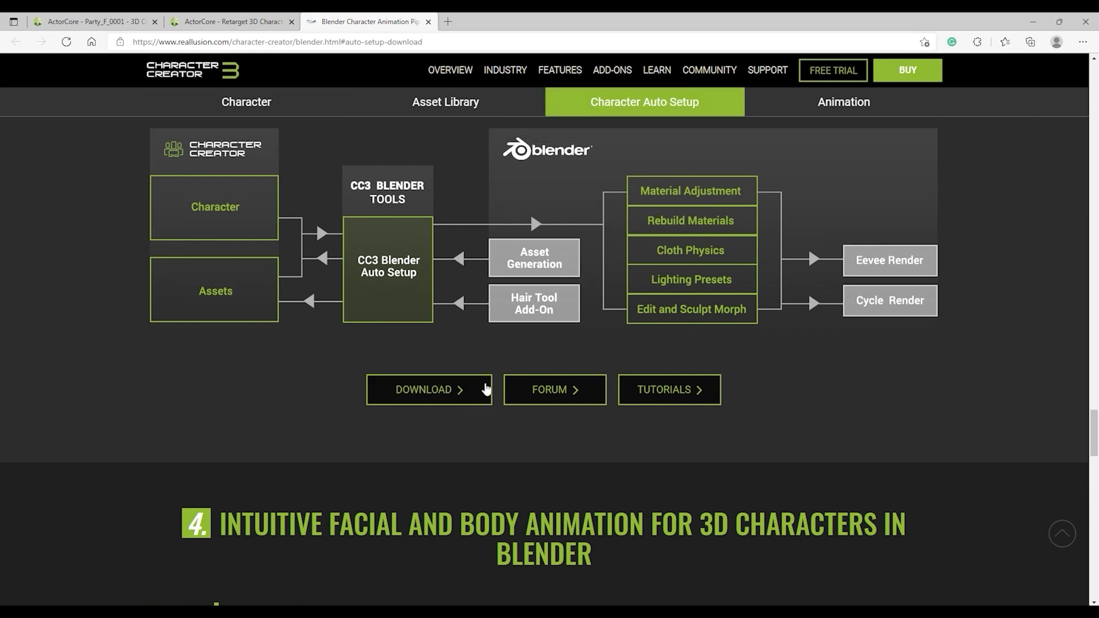
left_click(482, 390)
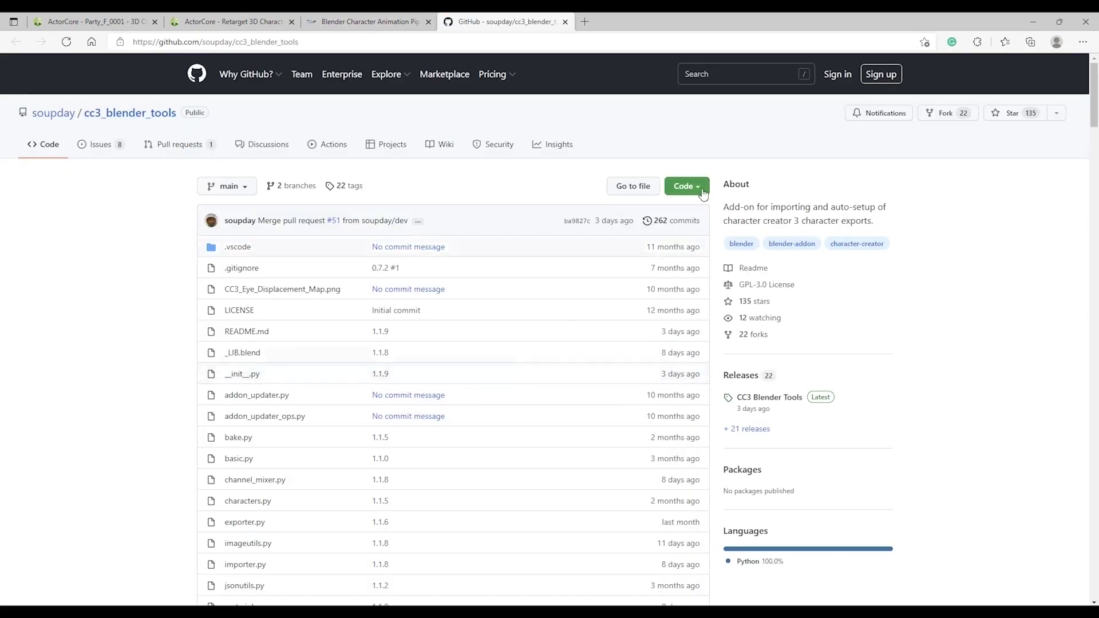
left_click(701, 190)
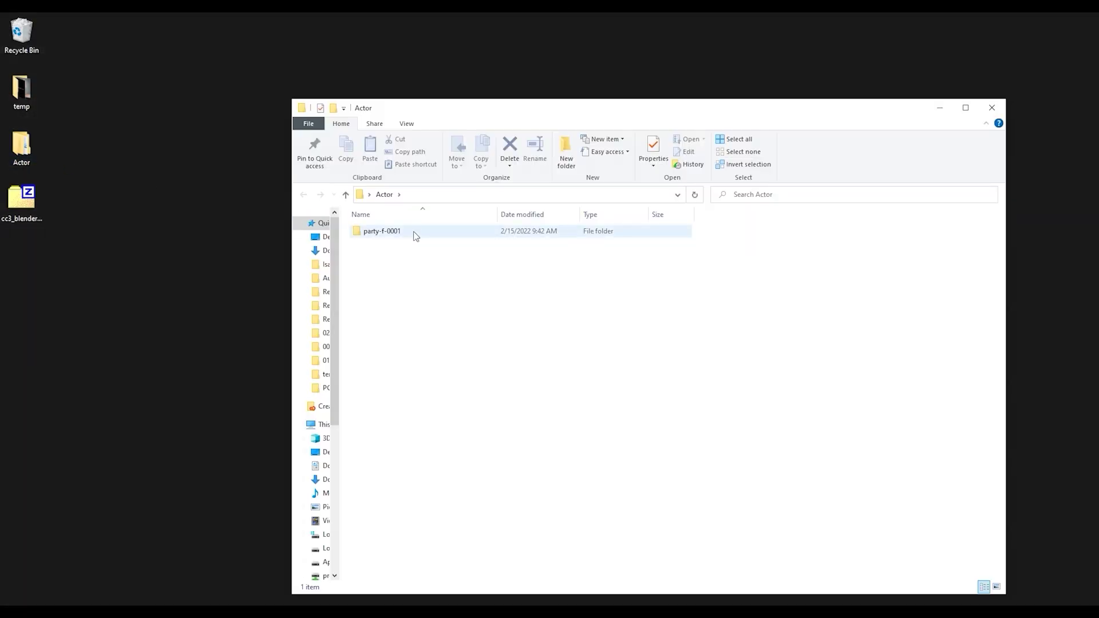
Examine the party-f-0001 folder's FBX file and the diffuse and normal textures inside party-f-0001.fbm
double_click(414, 232)
left_click(446, 257)
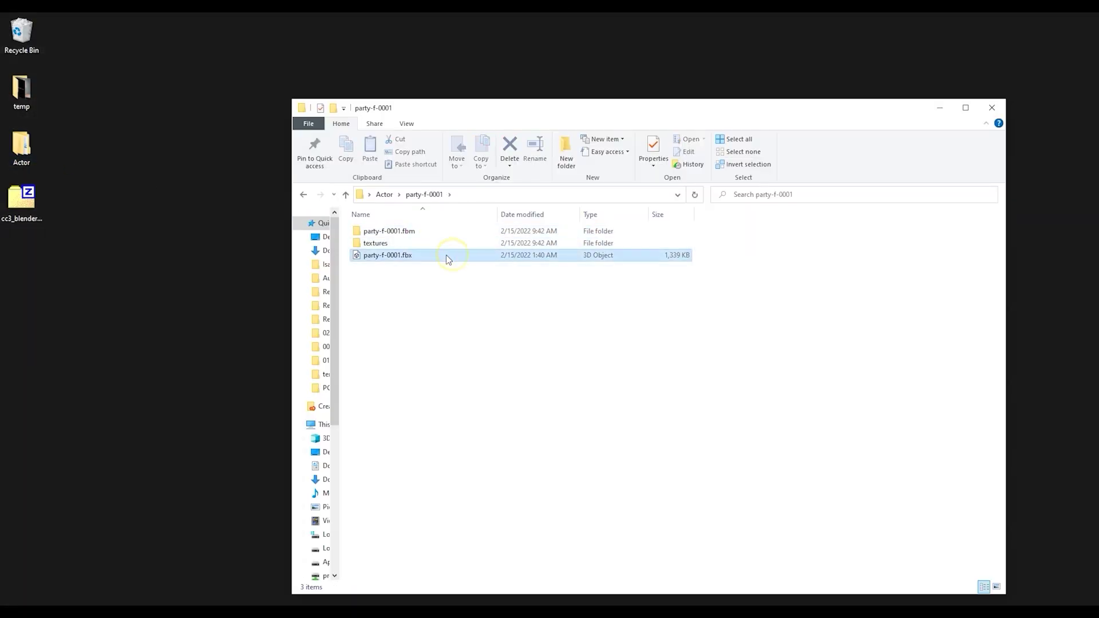
double_click(456, 230)
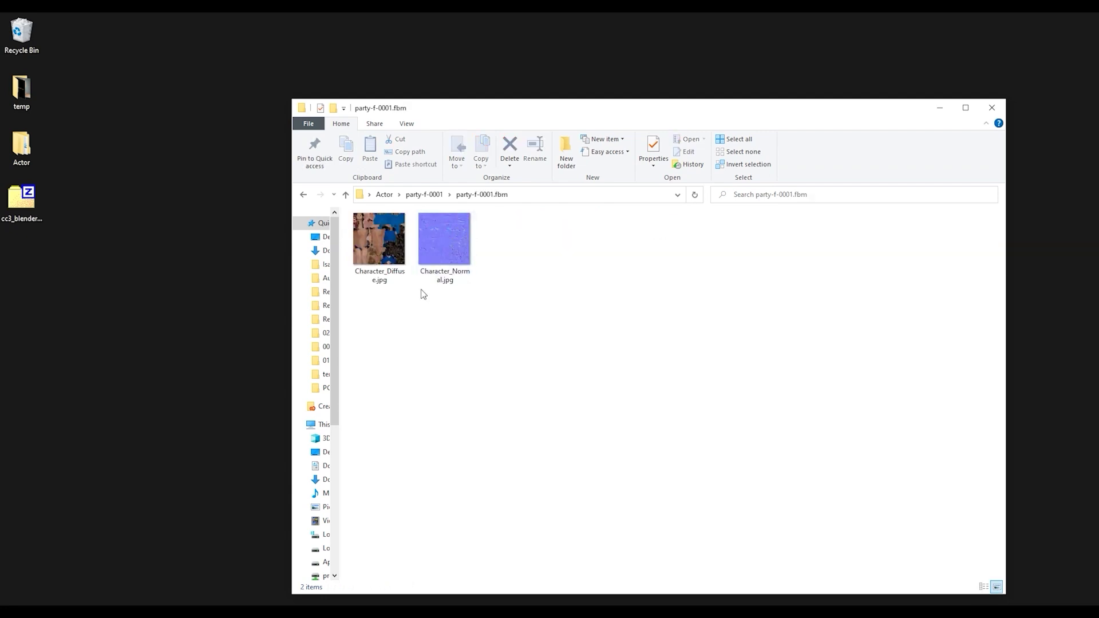
left_click(396, 279)
left_click(449, 287)
left_click(347, 195)
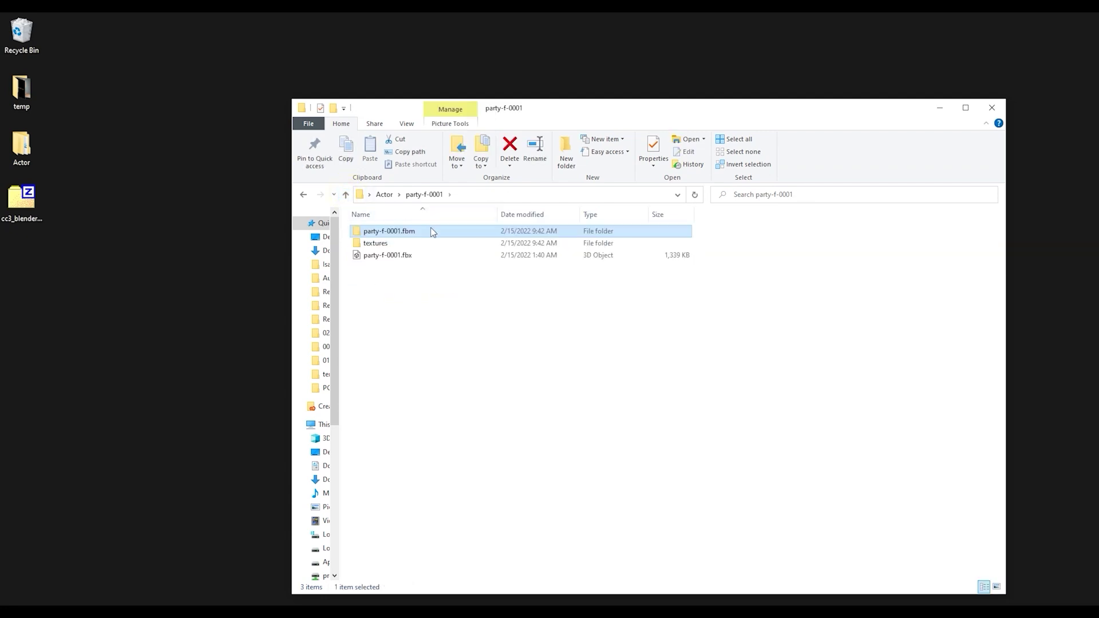
Examine the metallic, roughness, ColorID and RGBMask maps in the nested textures folder for the blue character, and close the folder window
double_click(414, 243)
double_click(439, 234)
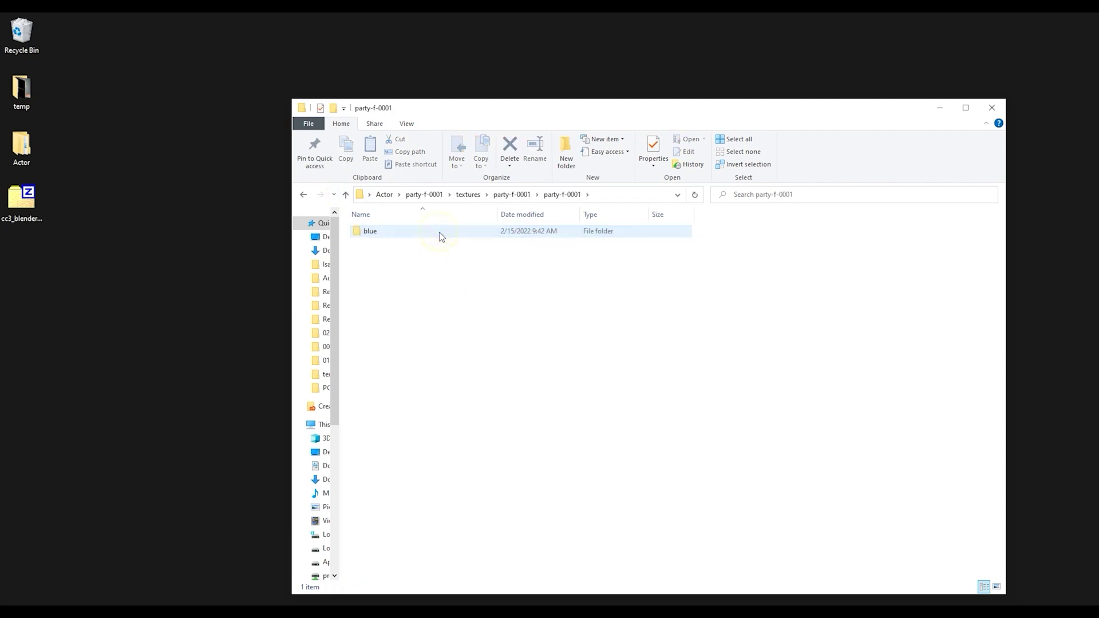
double_click(438, 232)
double_click(438, 232)
left_click(453, 281)
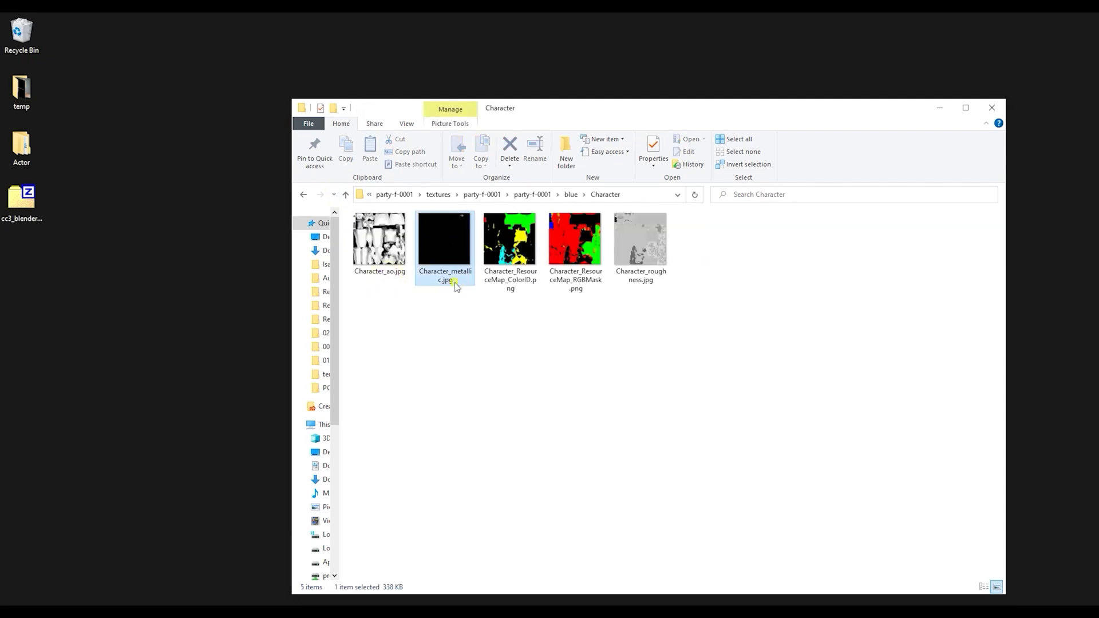
left_click(653, 281)
left_click_drag(599, 314, 481, 211)
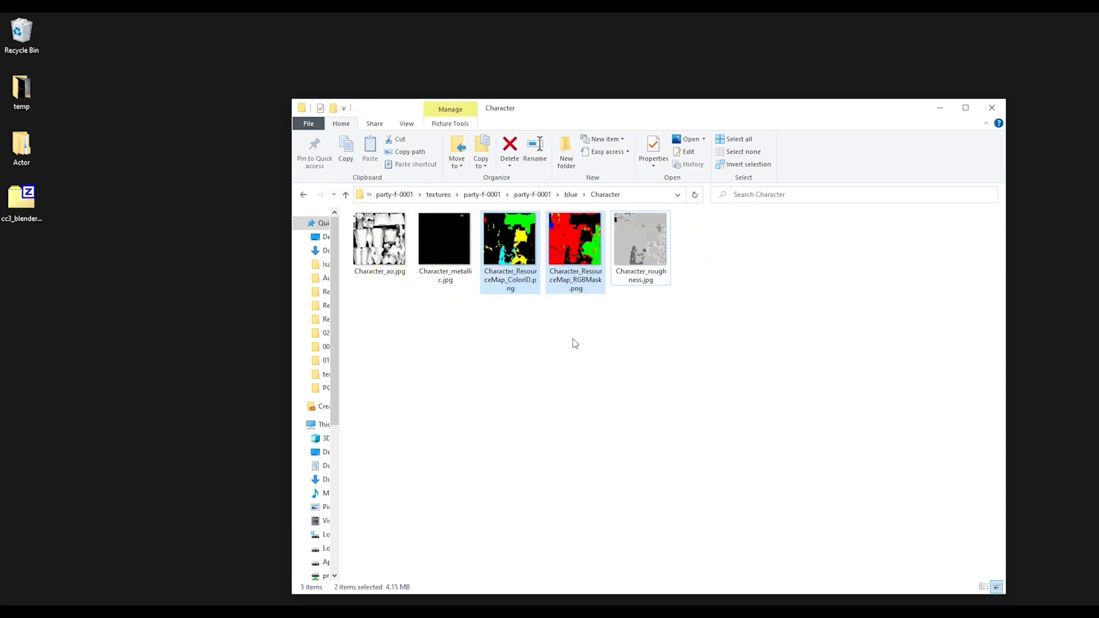
left_click(995, 108)
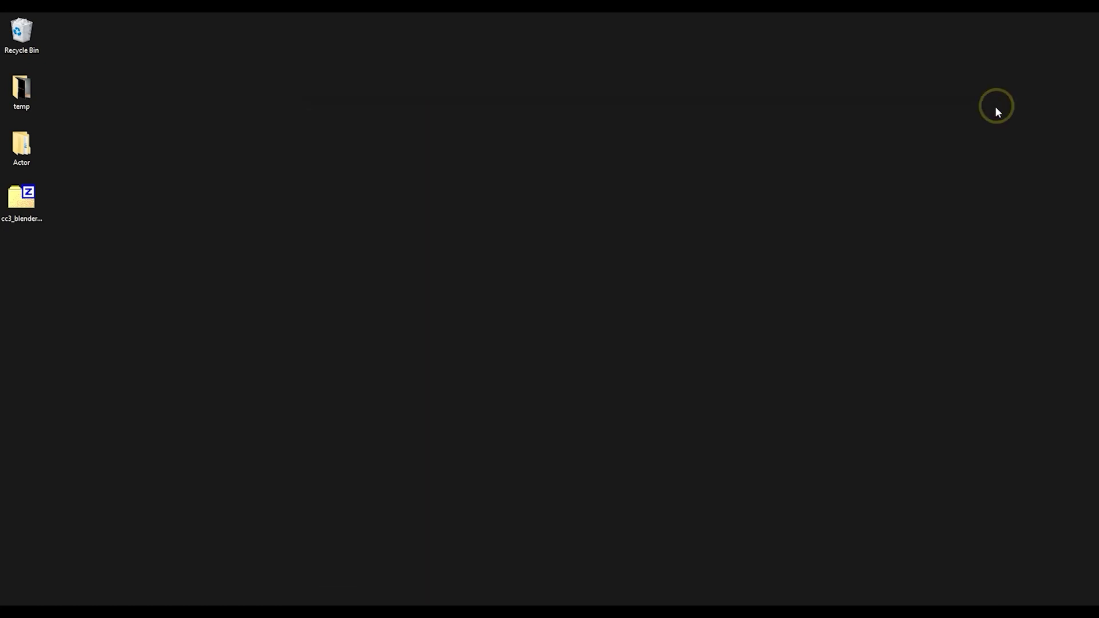
Switch to Blender, install the add-on from cc3_blender_tools-1_1_8.zip on the Desktop, and enable CC3 Tools
left_click(76, 248)
left_click(243, 602)
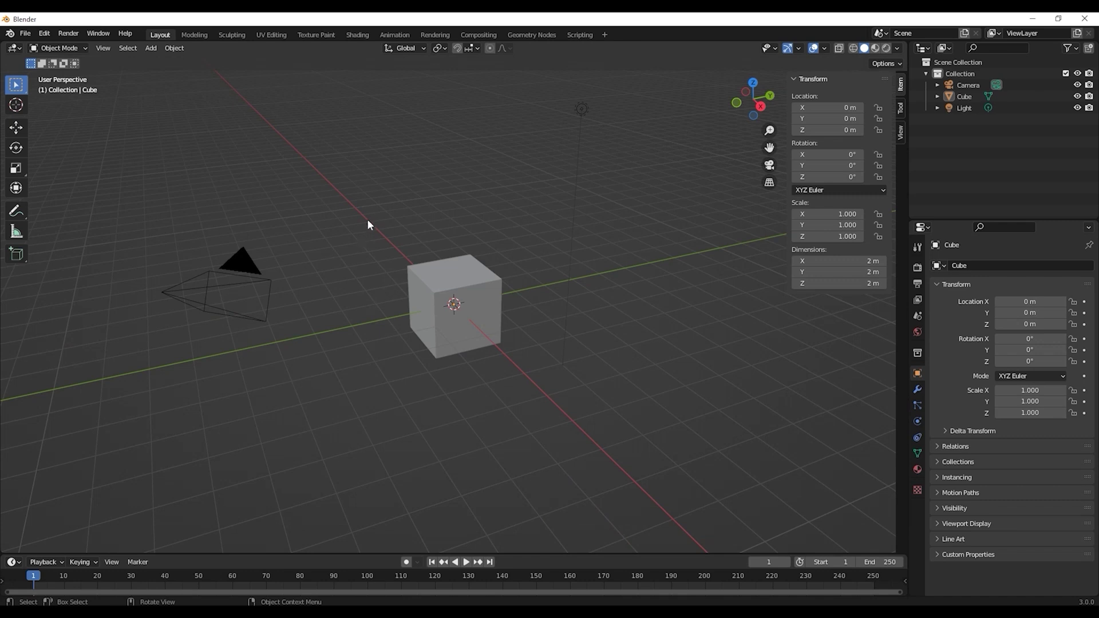
left_click(44, 33)
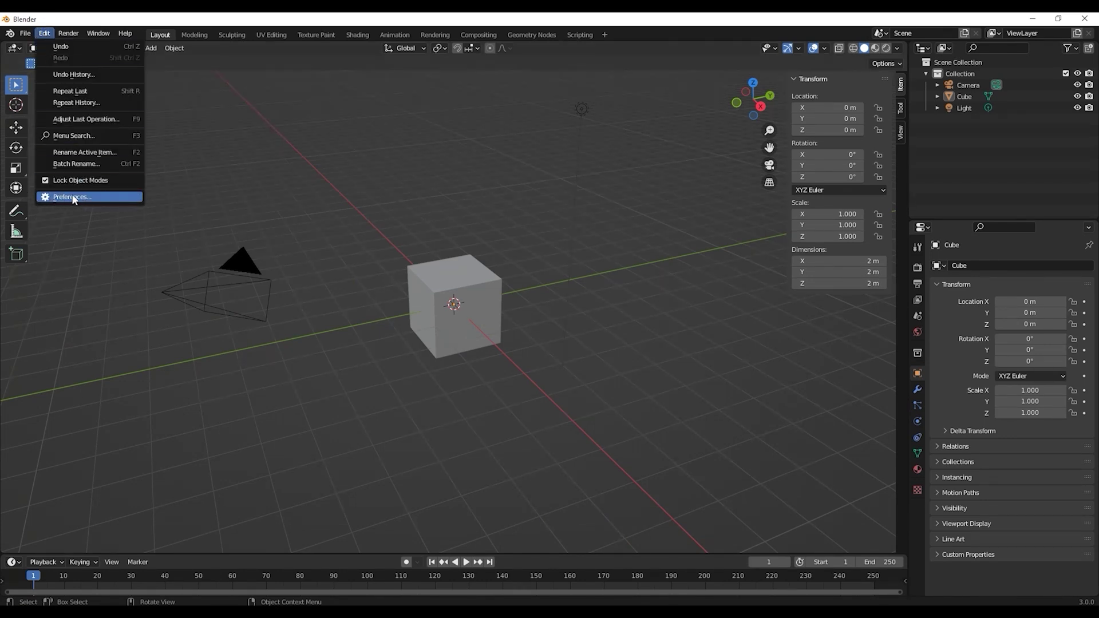
left_click(109, 198)
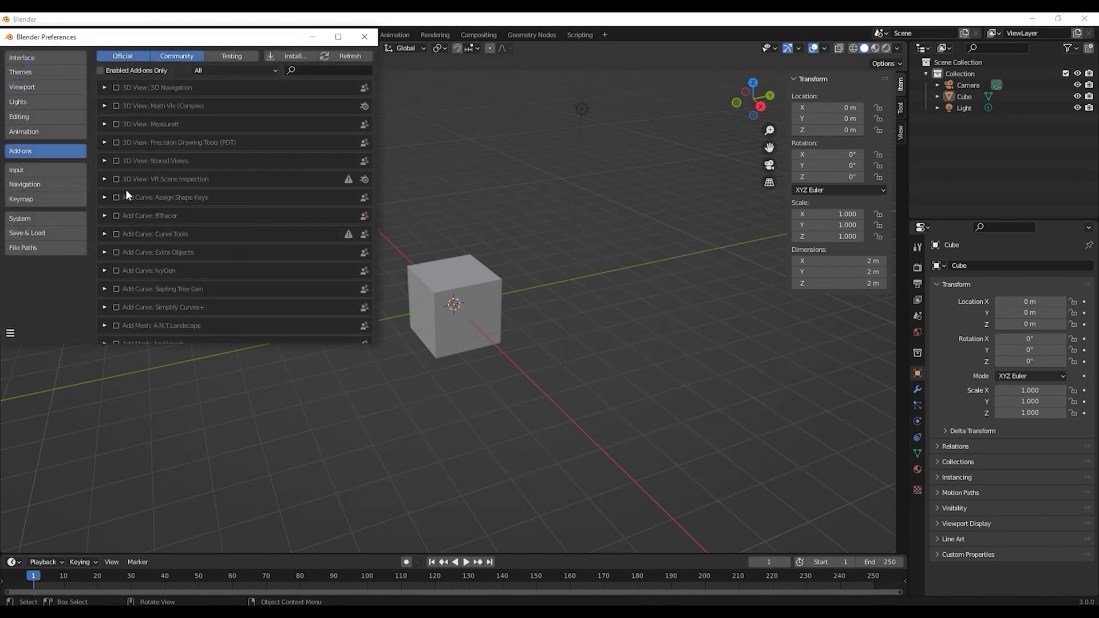
left_click(304, 57)
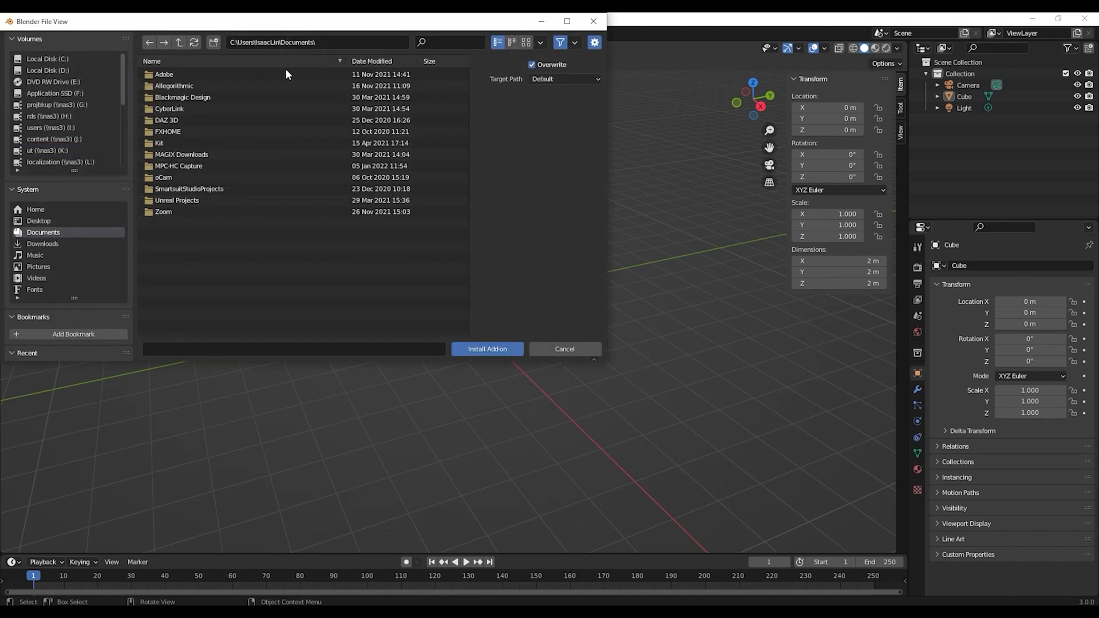
left_click(41, 221)
left_click(214, 97)
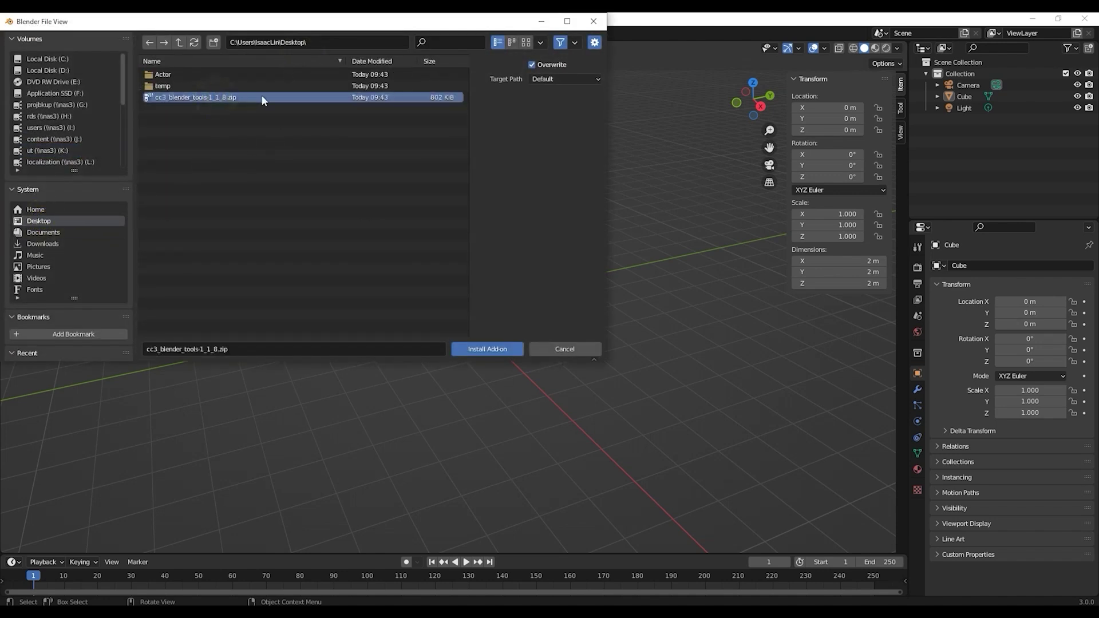
left_click(502, 350)
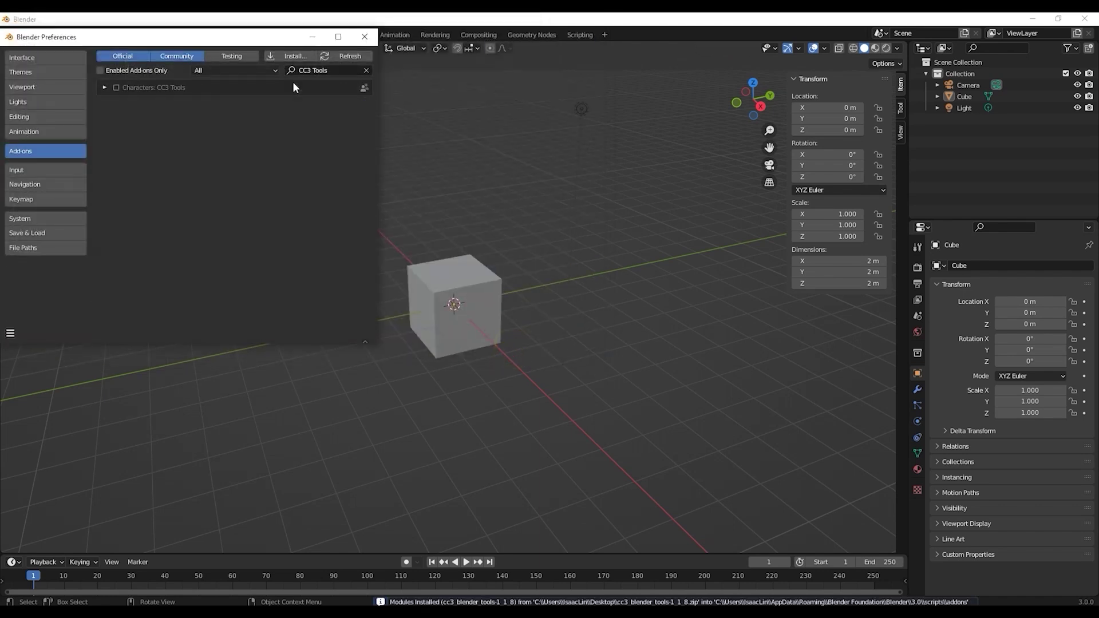
left_click(120, 87)
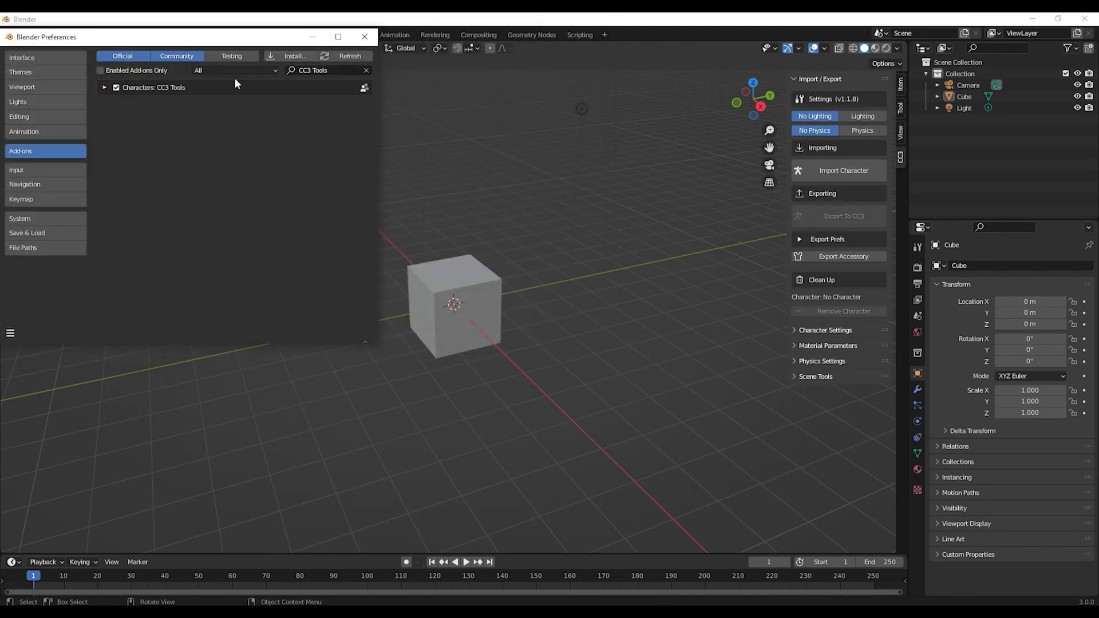
left_click(365, 36)
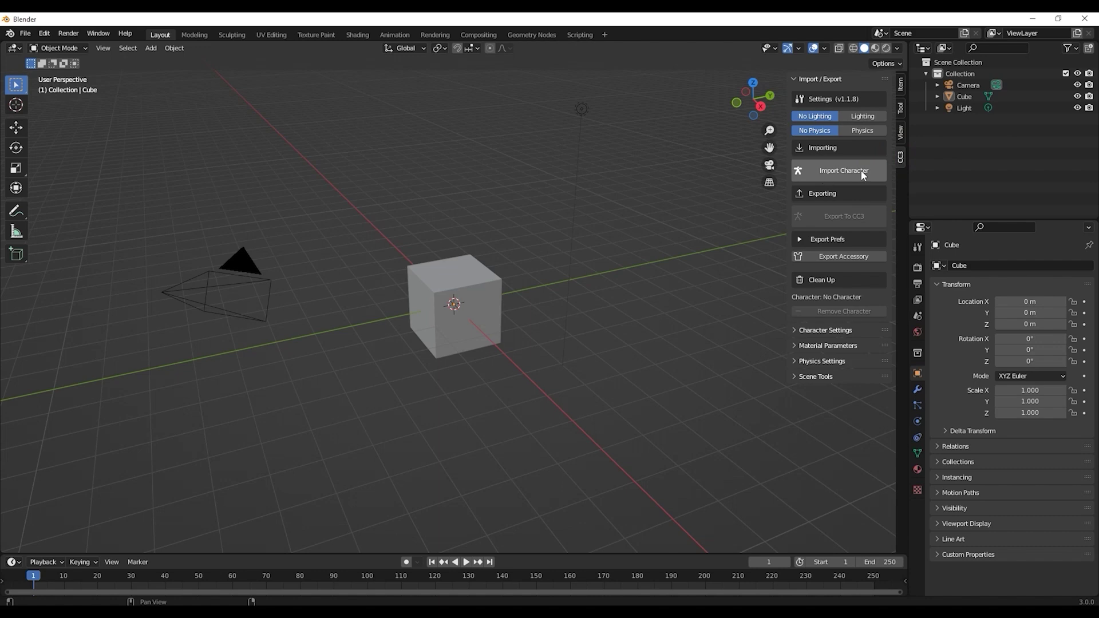
Import the character file party-f-0001.fbx from the Desktop's Actor folder with the CC3 Import Character tool
left_click(863, 175)
left_click(284, 342)
double_click(482, 195)
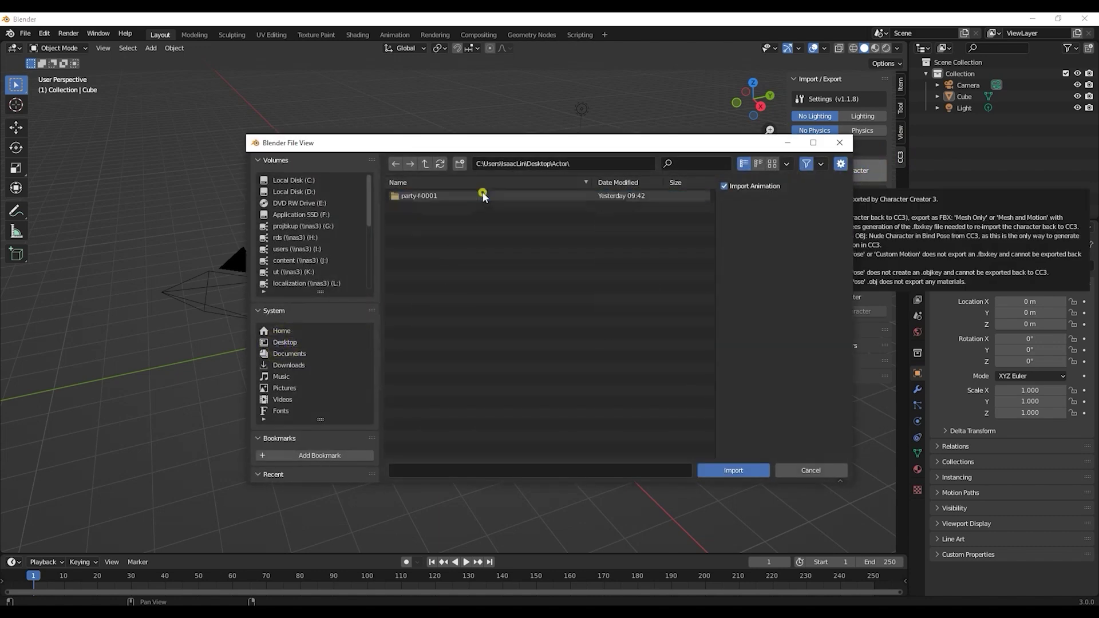
double_click(482, 196)
left_click(476, 218)
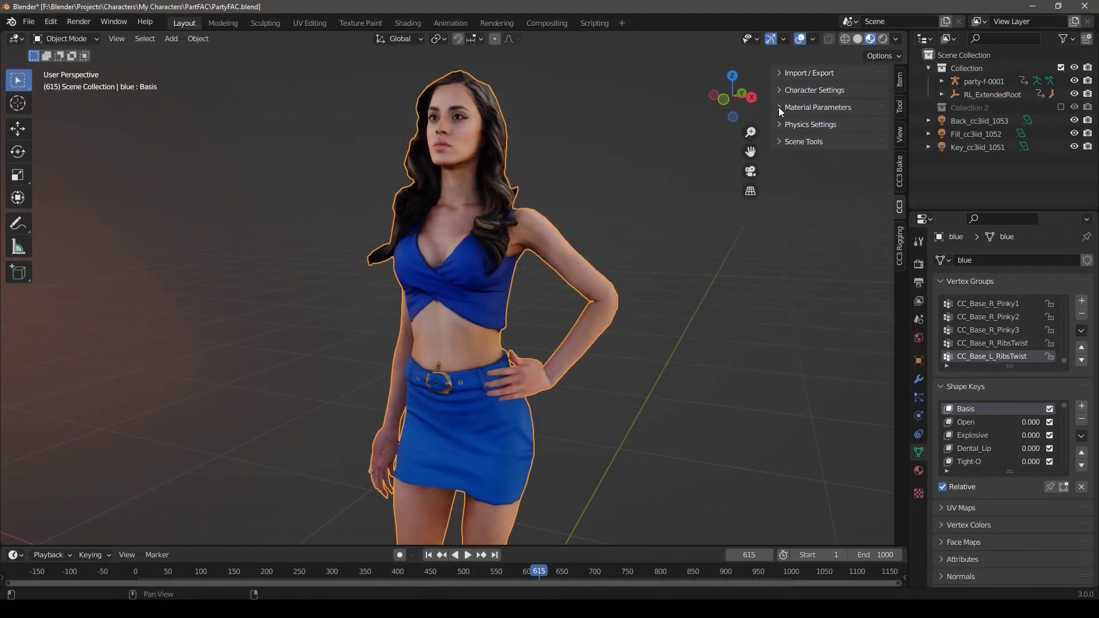
Show the character's Texture Channel Mixer and enable the RGB mask's Red Channel for the skin
left_click(780, 108)
left_click(785, 131)
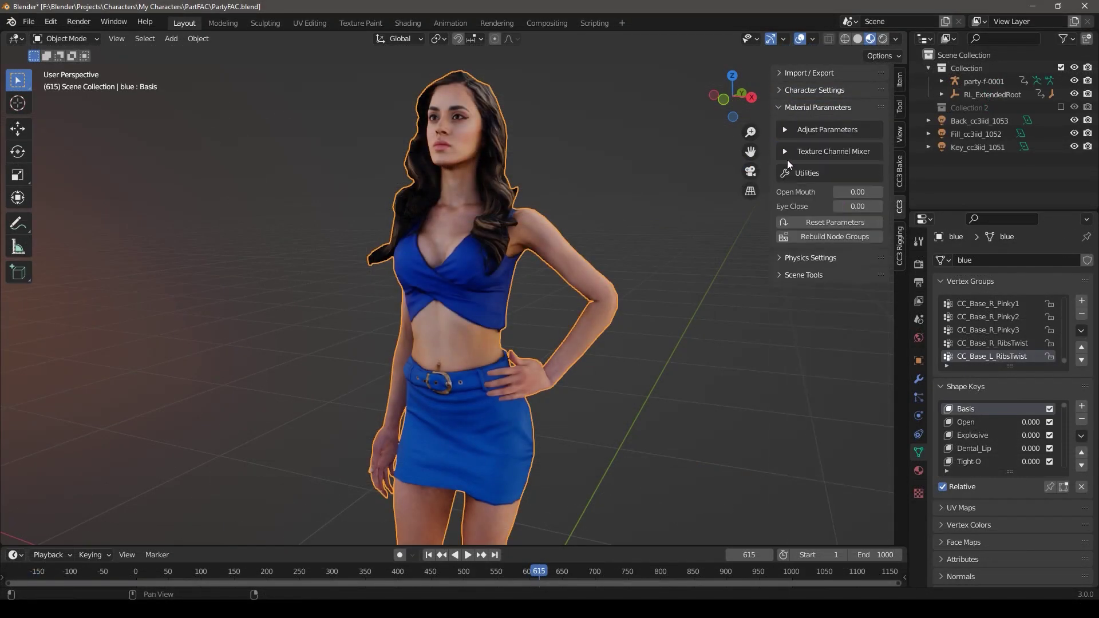
left_click(783, 153)
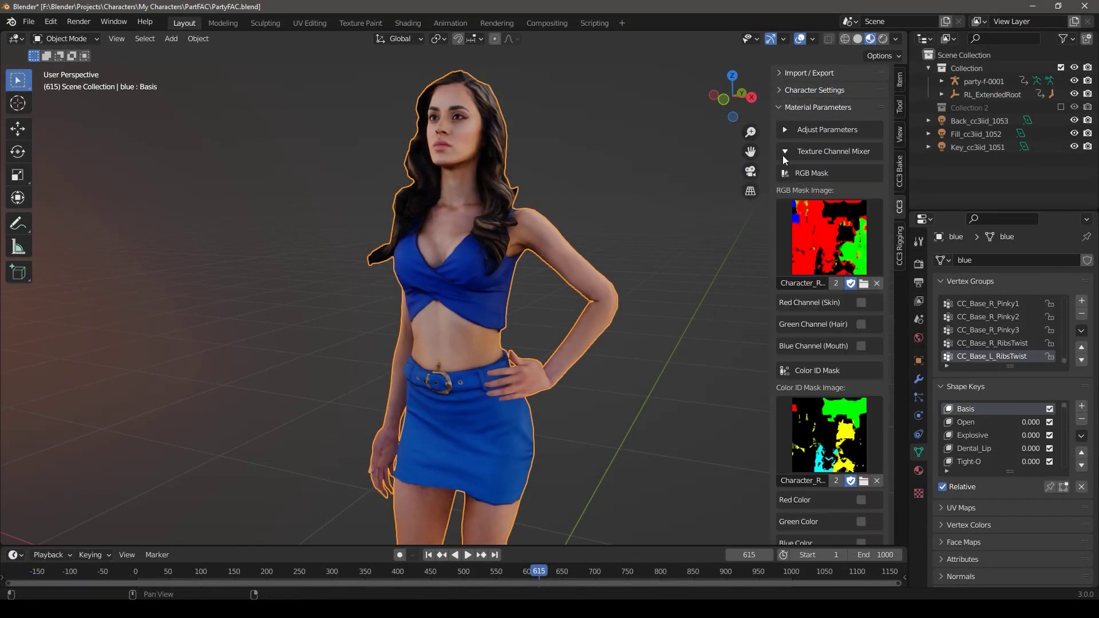
left_click(861, 303)
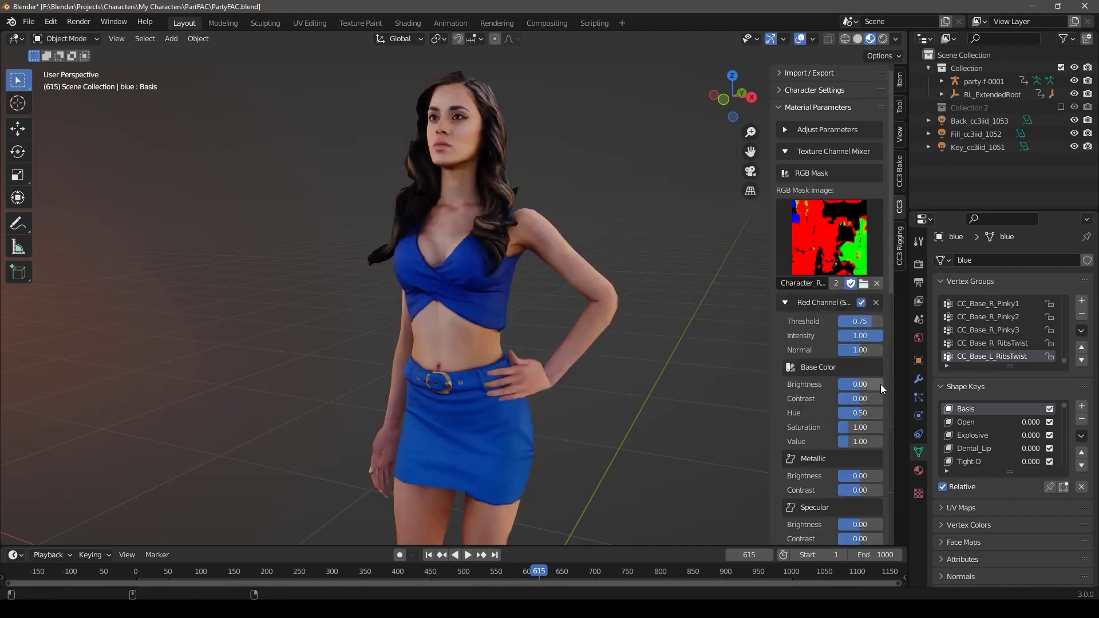
Adjust the skin's base color with Brightness -0.10 and Contrast -0.09, and shift its Hue
mouse_move(864, 385)
left_mouse_down()
mouse_move(806, 389)
mouse_move(898, 391)
mouse_move(843, 402)
mouse_move(925, 414)
mouse_move(997, 411)
mouse_move(688, 428)
left_mouse_up()
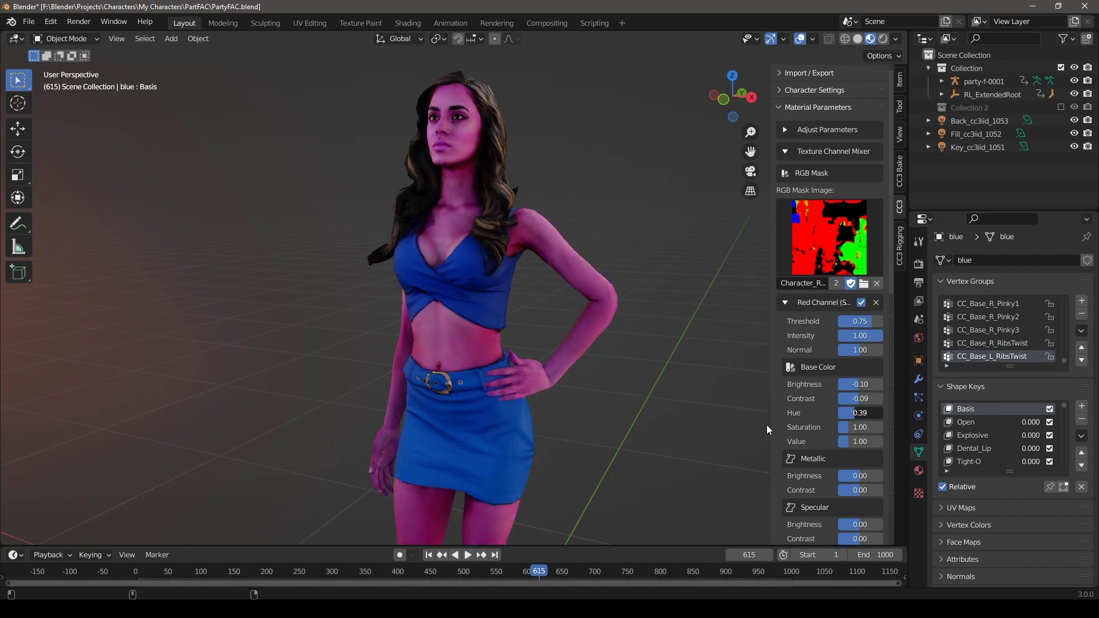
left_click_drag(814, 429, 861, 414)
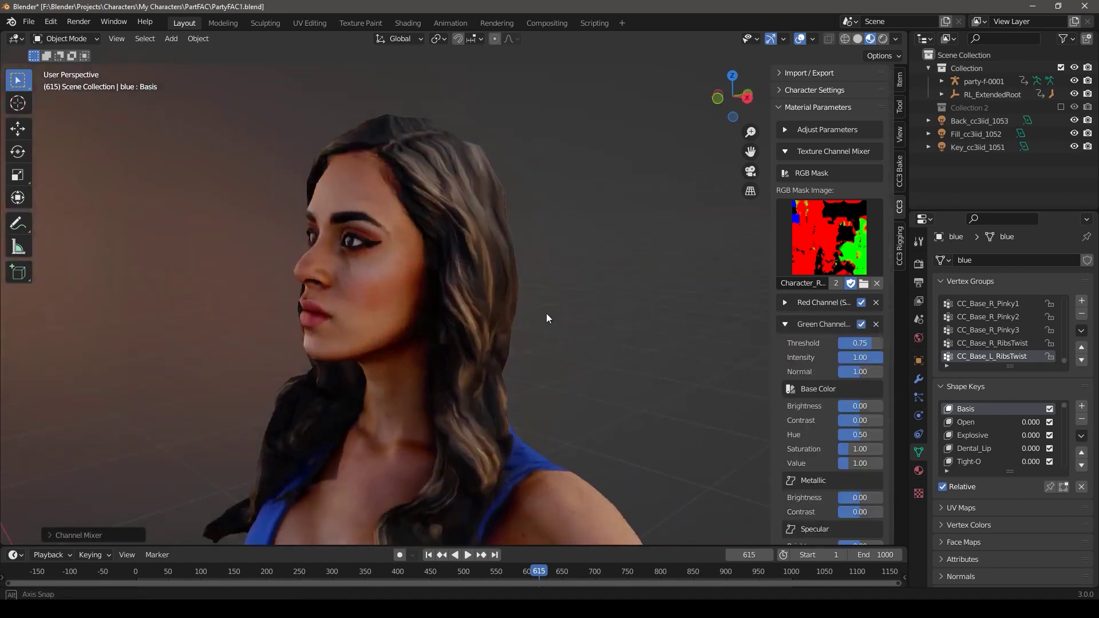
middle_click_drag(547, 314, 585, 296)
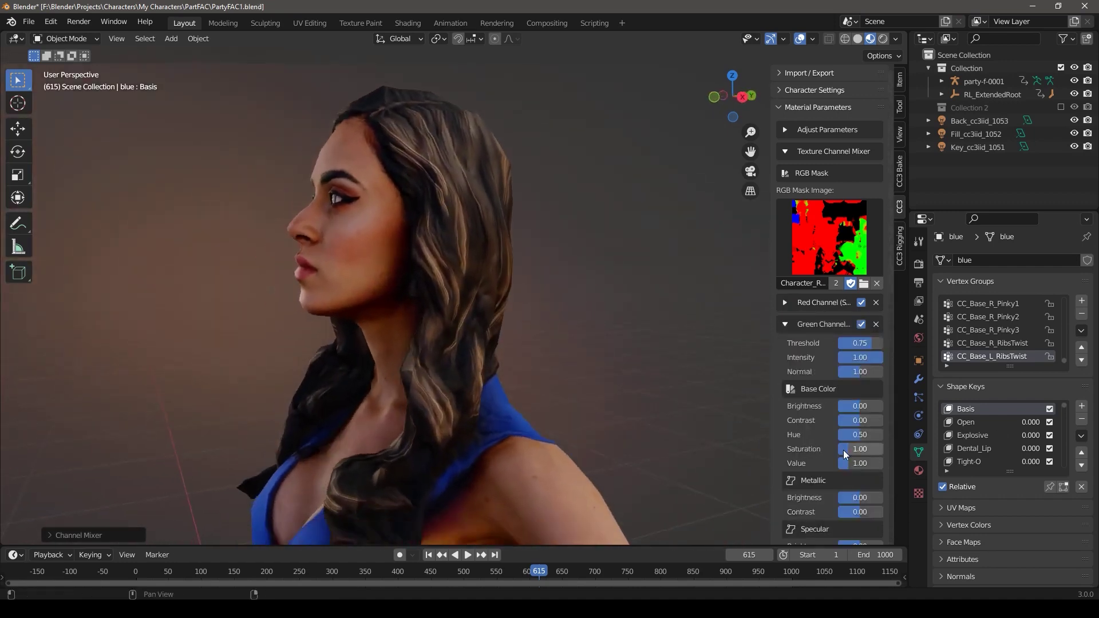
Give the hair reddish tones through the RGB mask's Green Channel with Threshold 0.48, Brightness 0.04, Contrast 0.08 and stronger Saturation
left_click_drag(873, 406, 879, 410)
left_click_drag(875, 345, 850, 476)
left_click_drag(858, 407, 859, 421)
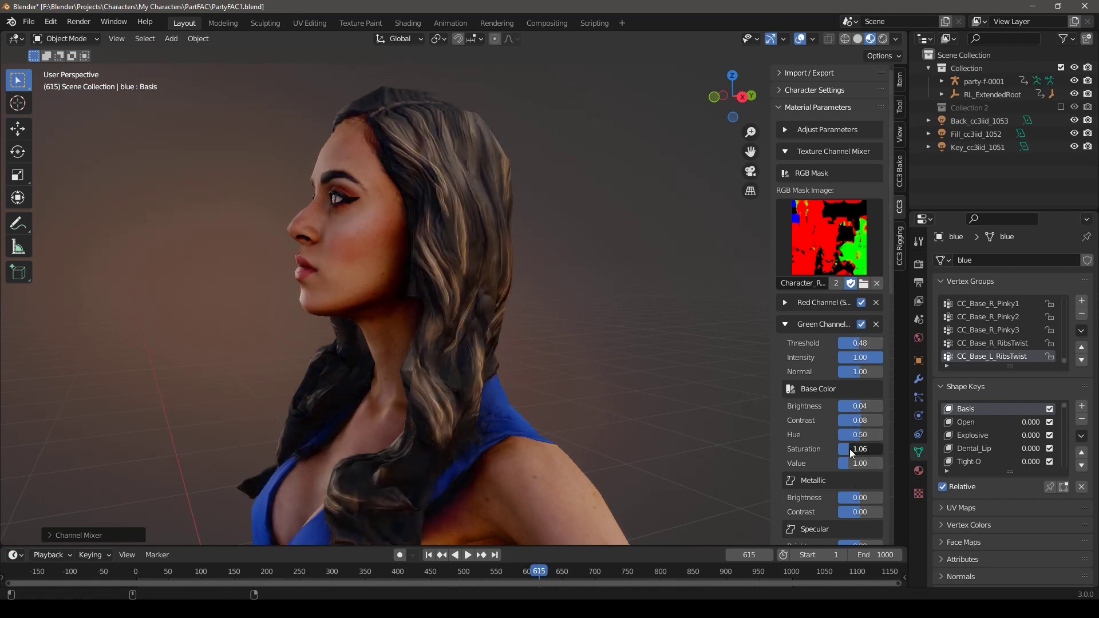
mouse_move(850, 464)
left_mouse_down()
mouse_move(899, 441)
mouse_move(820, 448)
mouse_move(887, 424)
mouse_move(866, 452)
left_mouse_up()
middle_click_drag(507, 331, 561, 302)
scroll(554, 339, "down", 5)
left_click(786, 326)
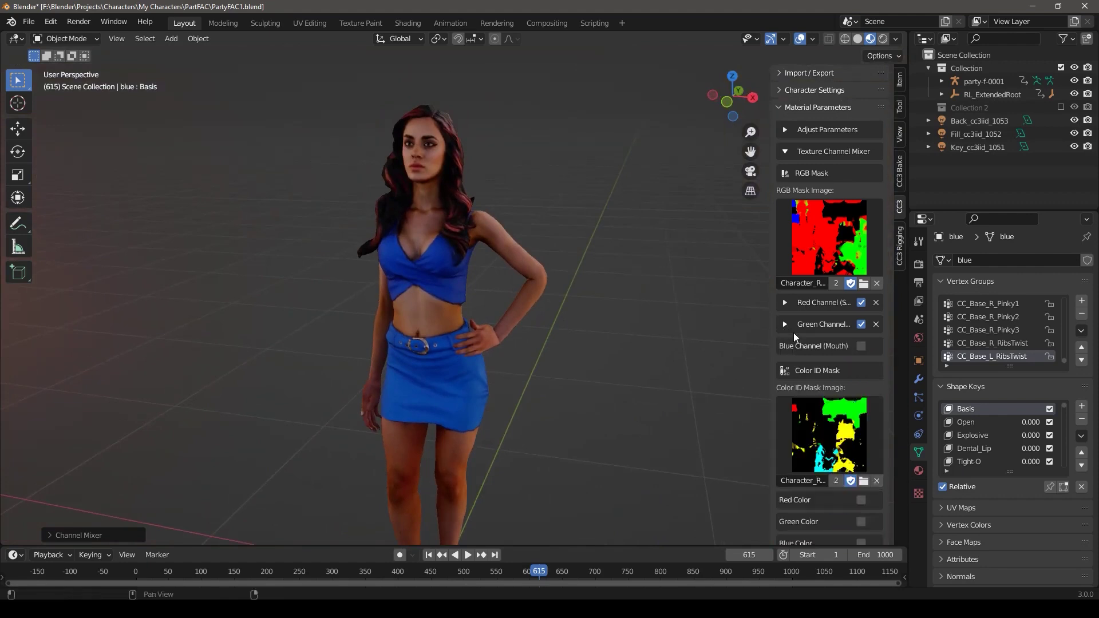
Enable the Color ID mask's Green Color for the skirt and set its base color Brightness to 0
scroll(802, 349, "down", 6)
left_click(861, 328)
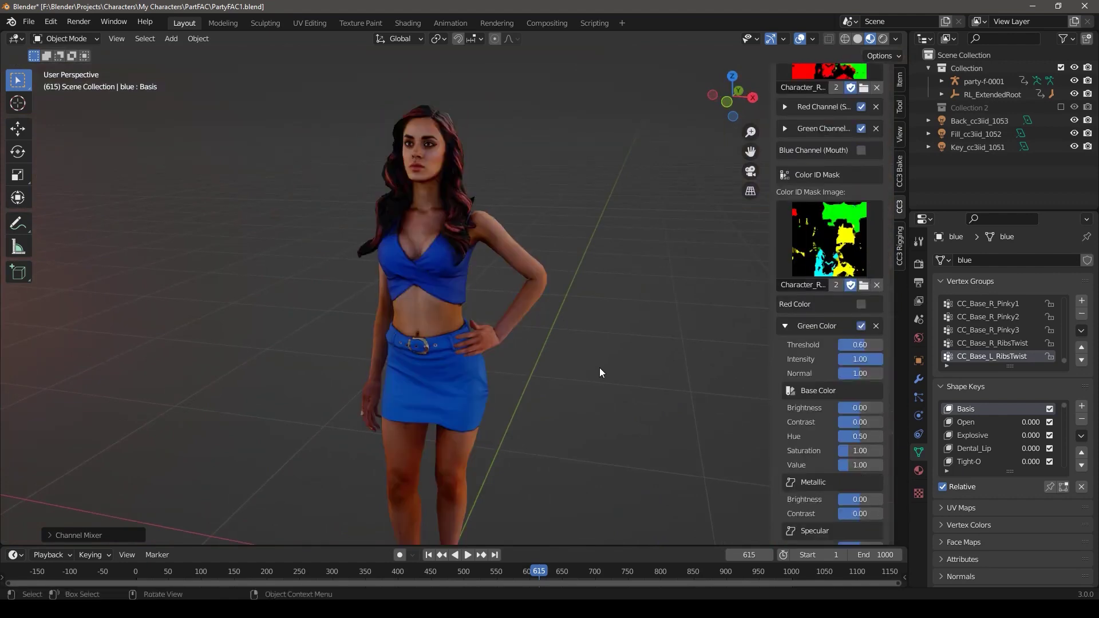
scroll(527, 373, "up", 6)
left_click_drag(847, 408, 867, 431)
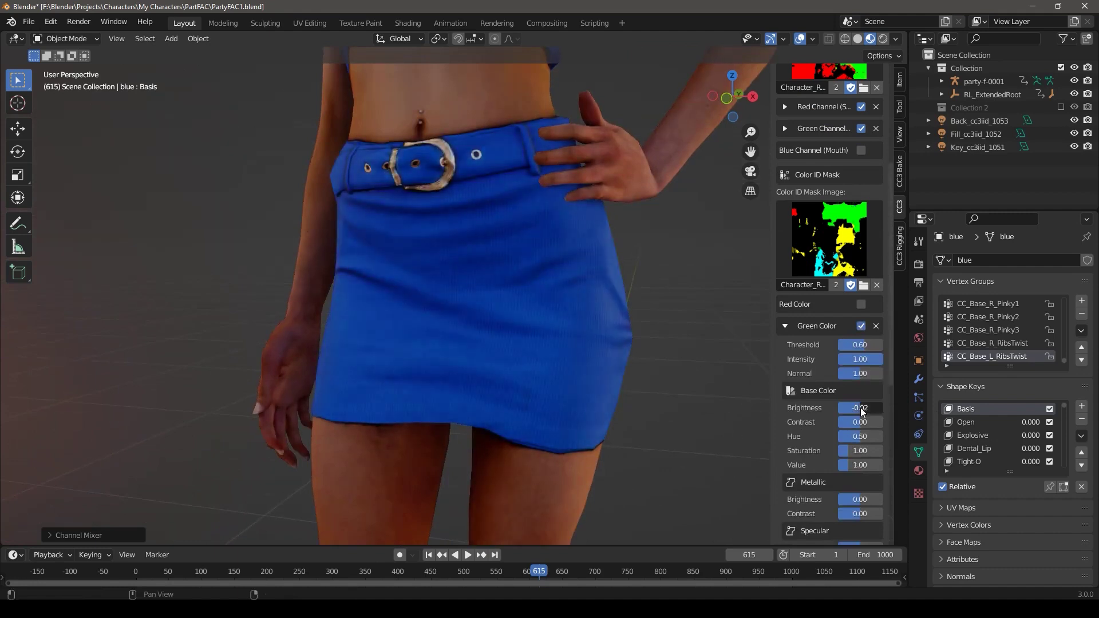
type("0")
key("Return")
scroll(803, 435, "down", 6)
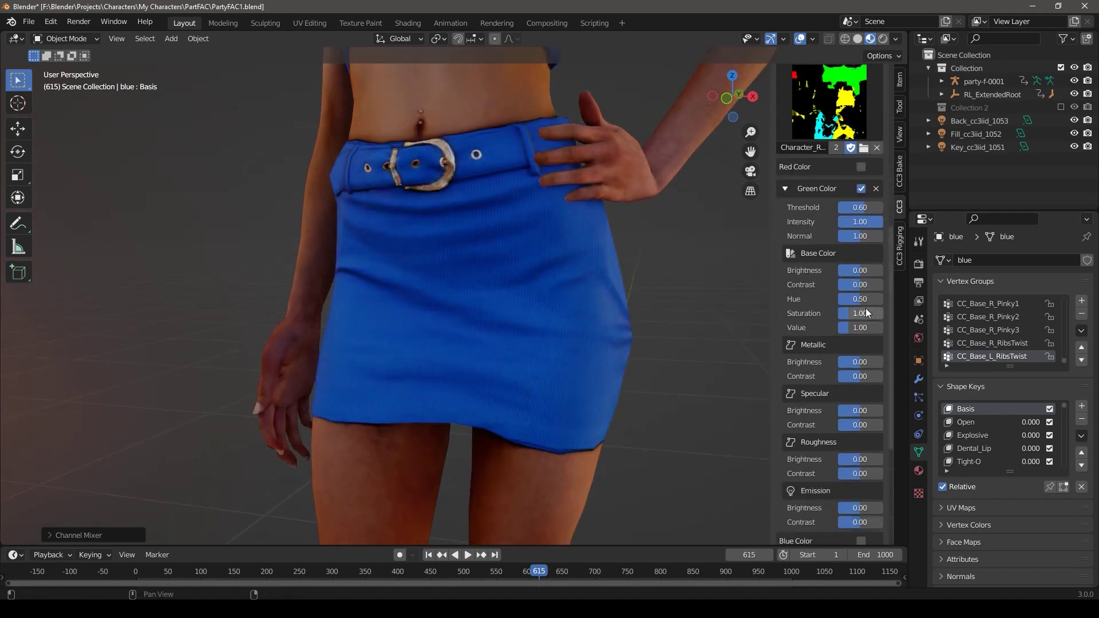
Turn the skirt metallic gold with Hue 0.96, Metallic Brightness 2.00 and Roughness Brightness -0.25
left_click_drag(863, 301, 884, 312)
left_click_drag(856, 361, 903, 366)
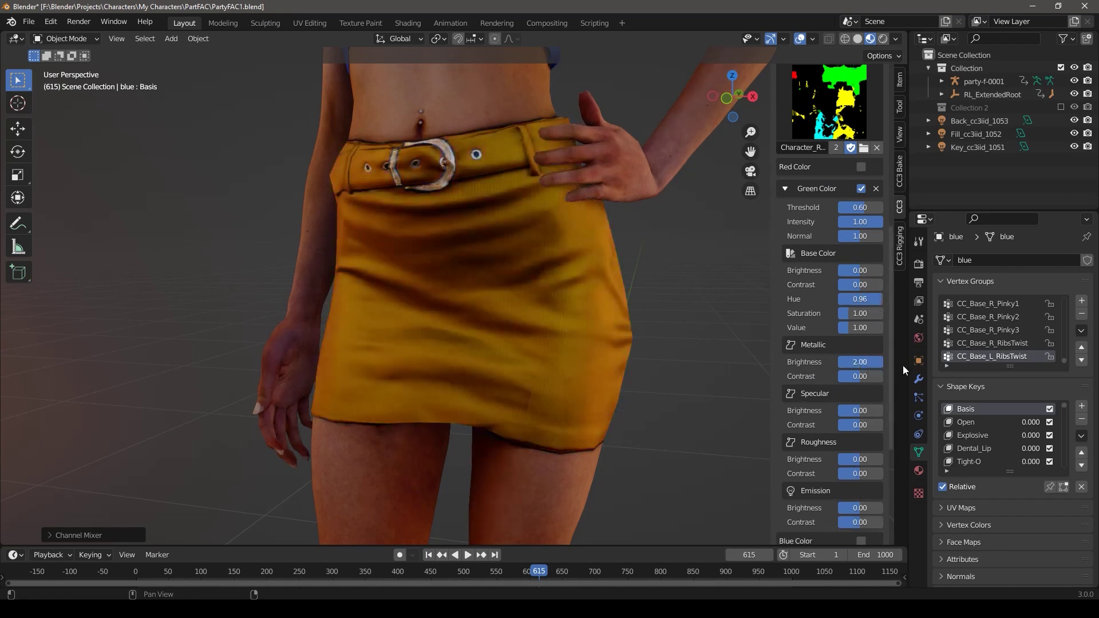
mouse_move(861, 460)
left_mouse_down()
mouse_move(799, 465)
mouse_move(811, 465)
left_mouse_up()
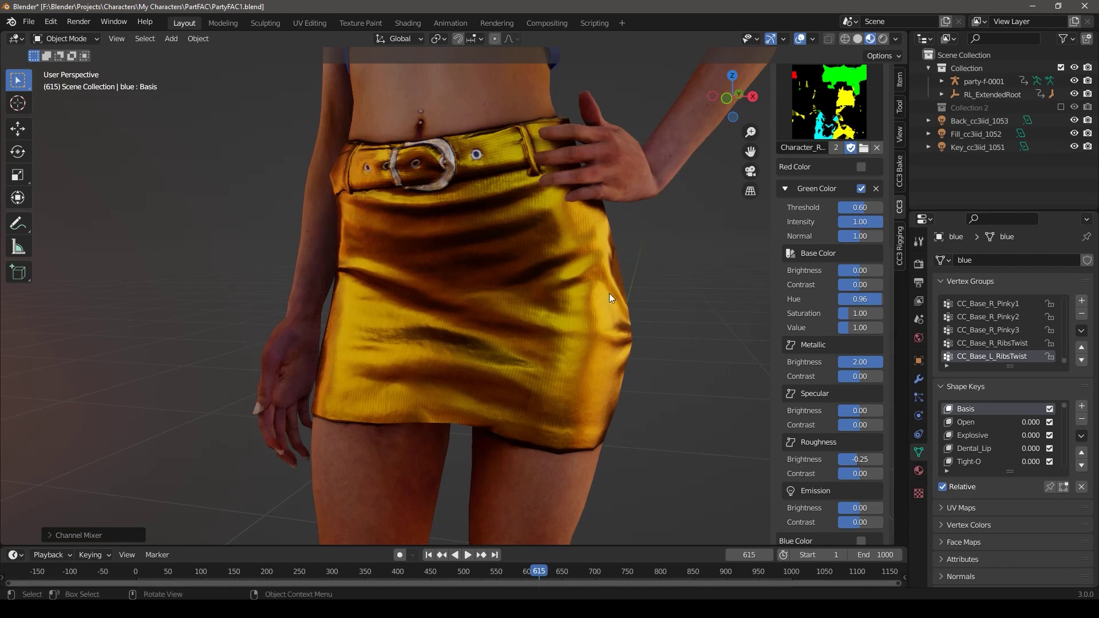
middle_click_drag(581, 146, 596, 403, "shift")
left_click(785, 189)
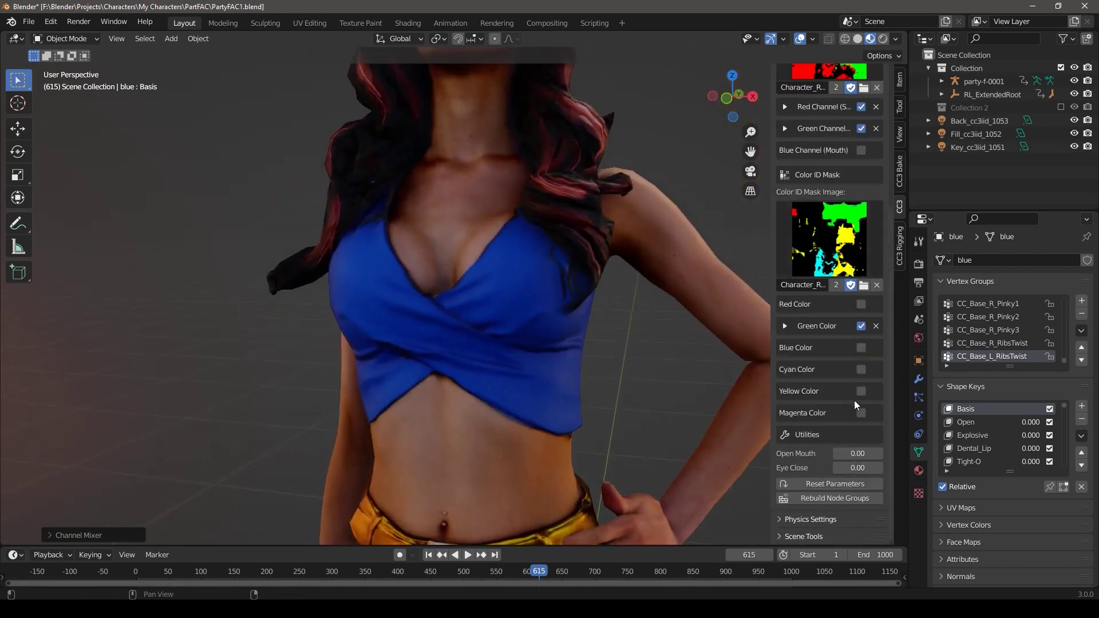
Enable the Color ID mask's Yellow Color and make the top metallic gold with Hue 0.96, Metallic Brightness 2.00 and Roughness Brightness -0.25
left_click(860, 391)
scroll(820, 448, "down", 8)
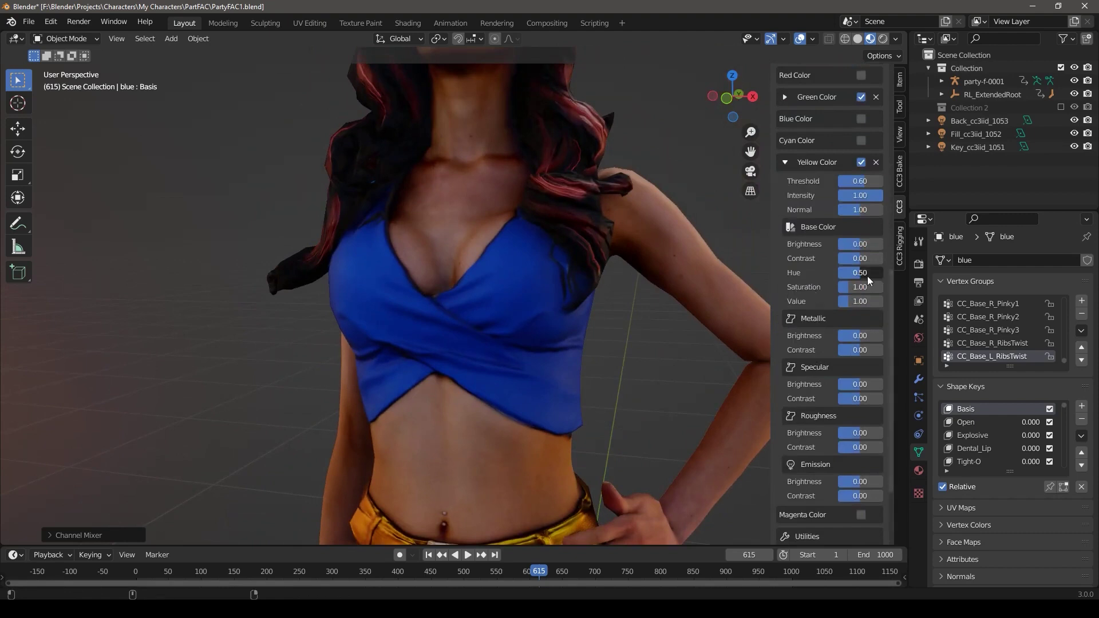
left_click_drag(868, 276, 889, 275)
left_click_drag(859, 336, 922, 338)
left_click_drag(871, 431, 804, 450)
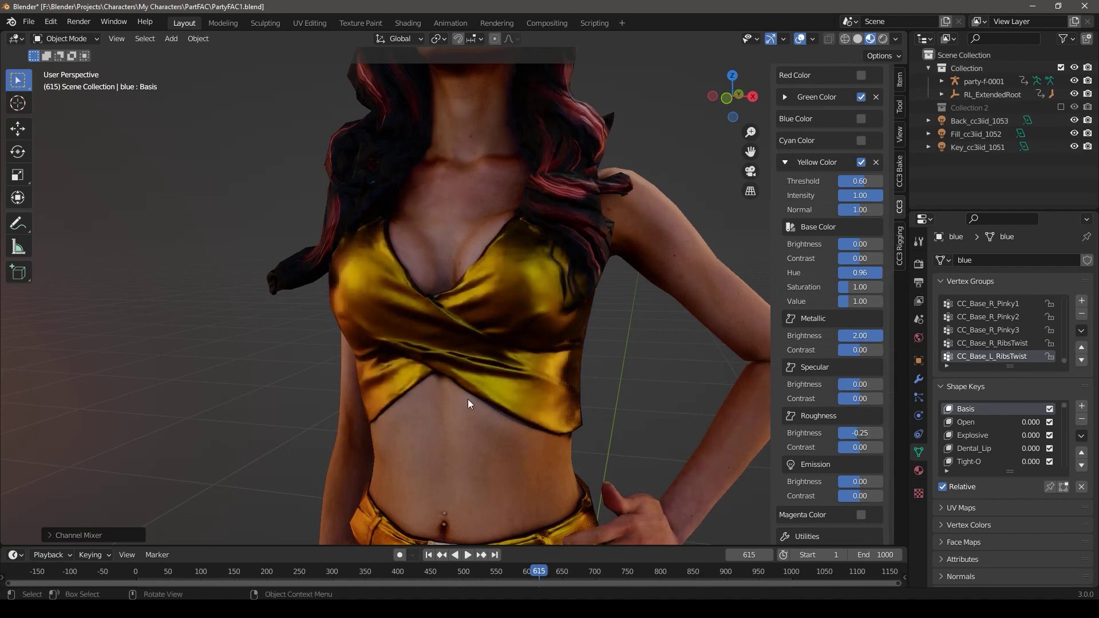
scroll(568, 340, "down", 5)
middle_click_drag(569, 340, 544, 352)
left_click(785, 162)
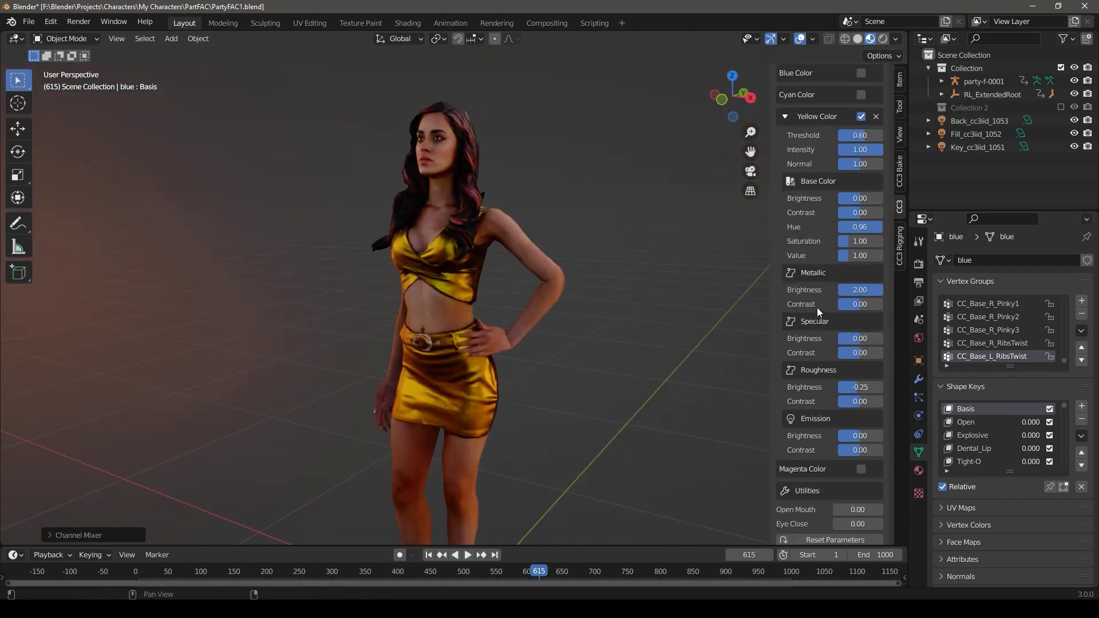
Compare the outfit with the Green Color and Yellow Color adjustments switched off and back on
scroll(830, 257, "up", 8)
left_click(861, 326)
left_click(862, 391)
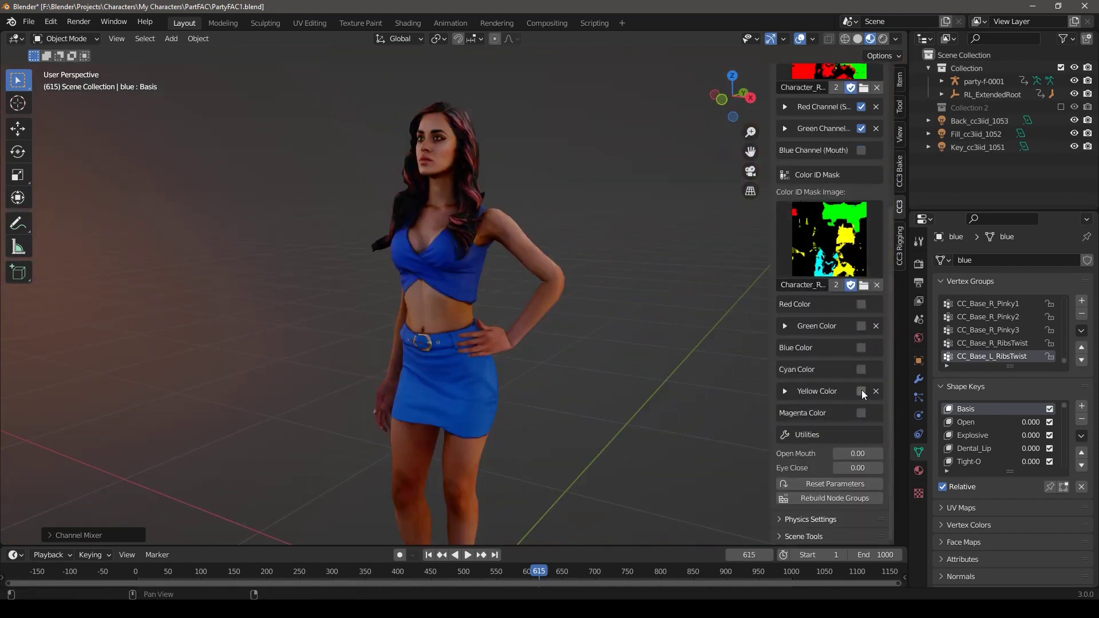
left_click(861, 391)
left_click(862, 326)
Vary the Intensity of the Yellow Color effect on the top and the Green Color effect on the skirt
left_click(784, 391)
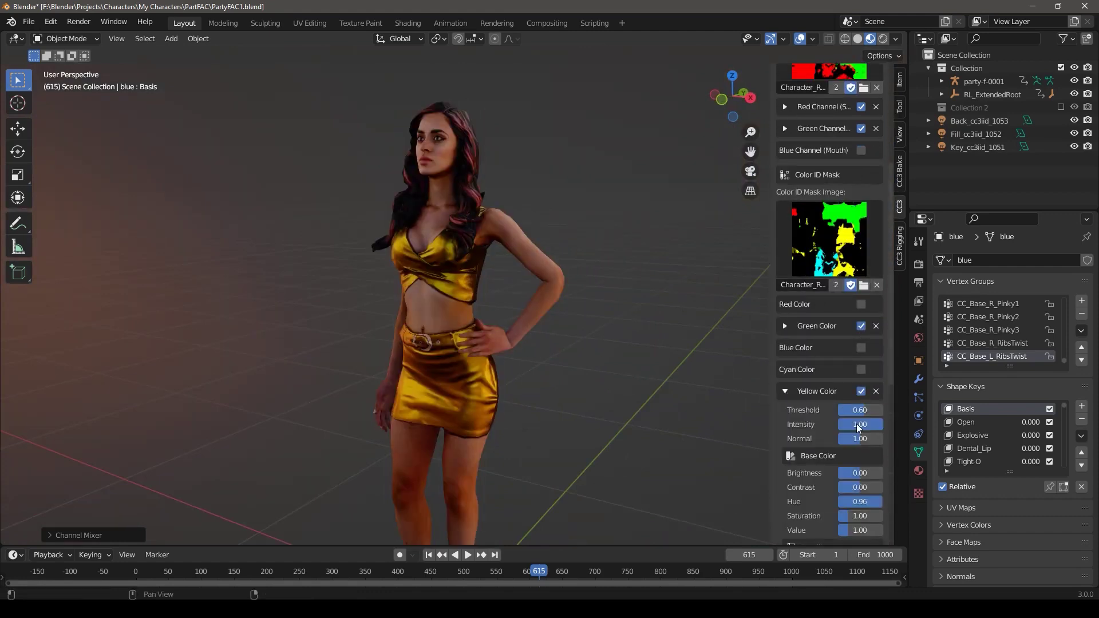
mouse_move(857, 424)
left_mouse_down()
mouse_move(835, 429)
mouse_move(871, 429)
left_mouse_up()
left_click(785, 326)
mouse_move(860, 359)
left_mouse_down()
mouse_move(842, 359)
mouse_move(882, 359)
left_mouse_up()
left_click(785, 326)
left_click(786, 391)
left_click(784, 391)
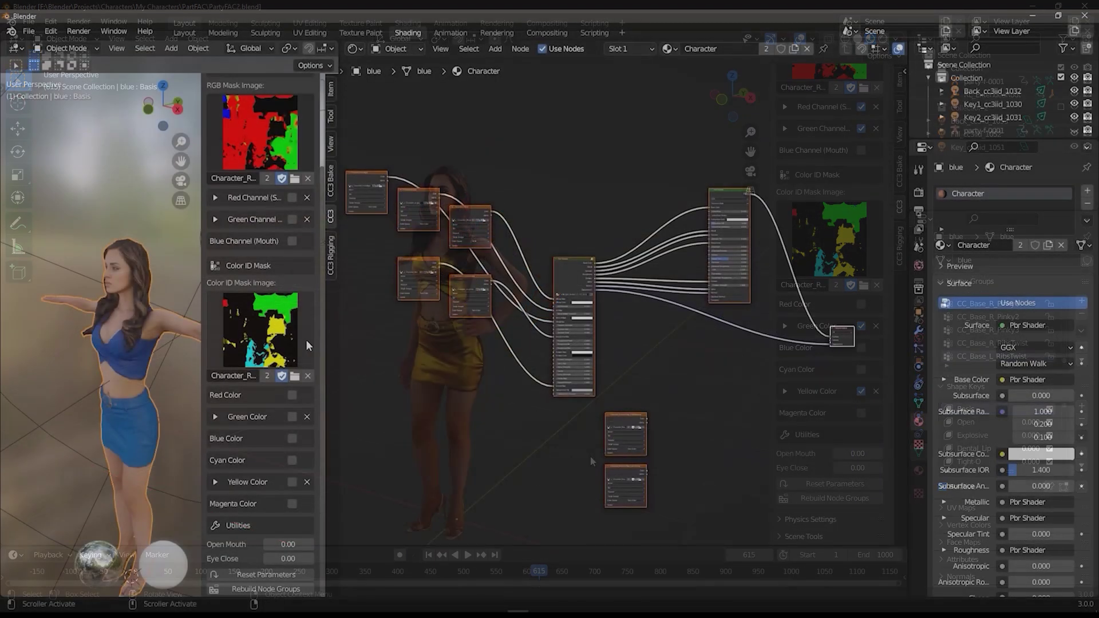
Enable the Red Channel, Green Channel, Green Color and Yellow Color mixers in the character's Shading workspace setup
left_click(292, 198)
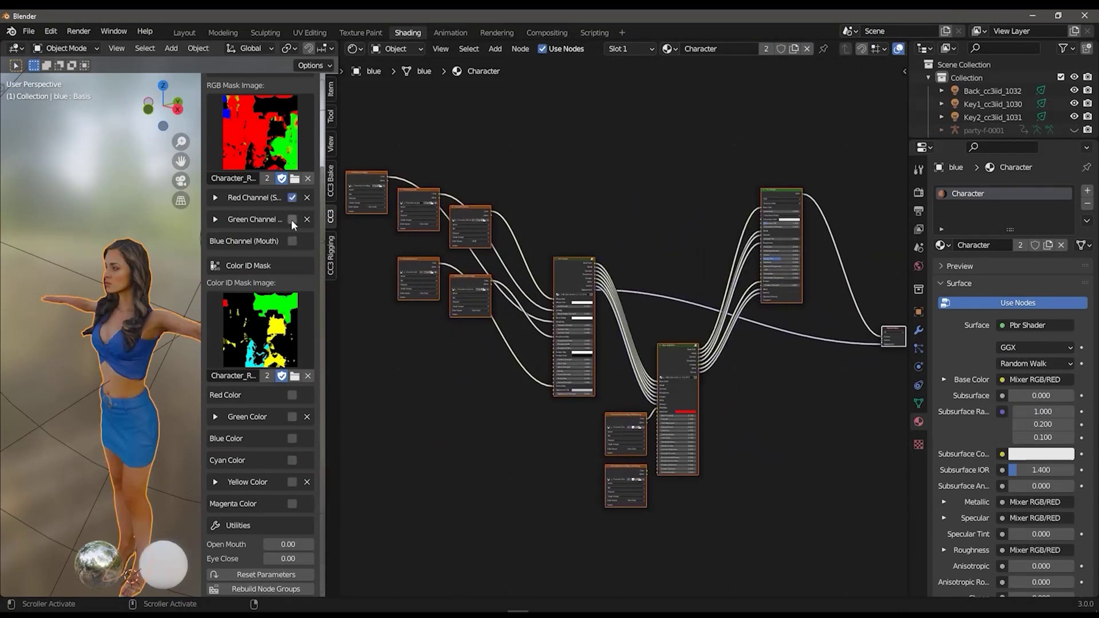
left_click(292, 220)
left_click(292, 417)
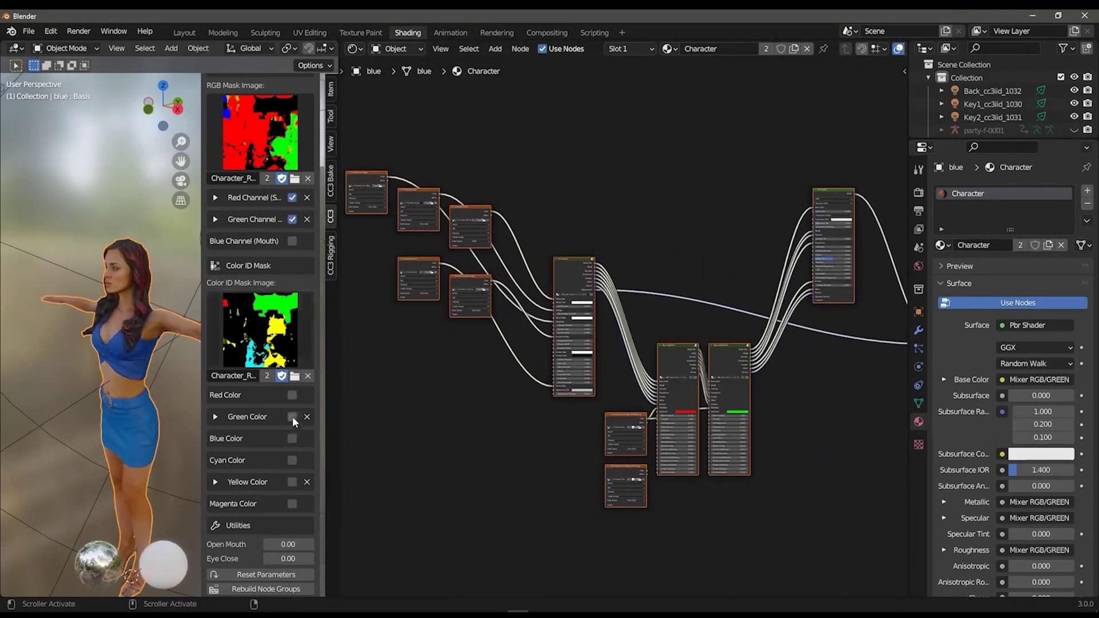
left_click(292, 483)
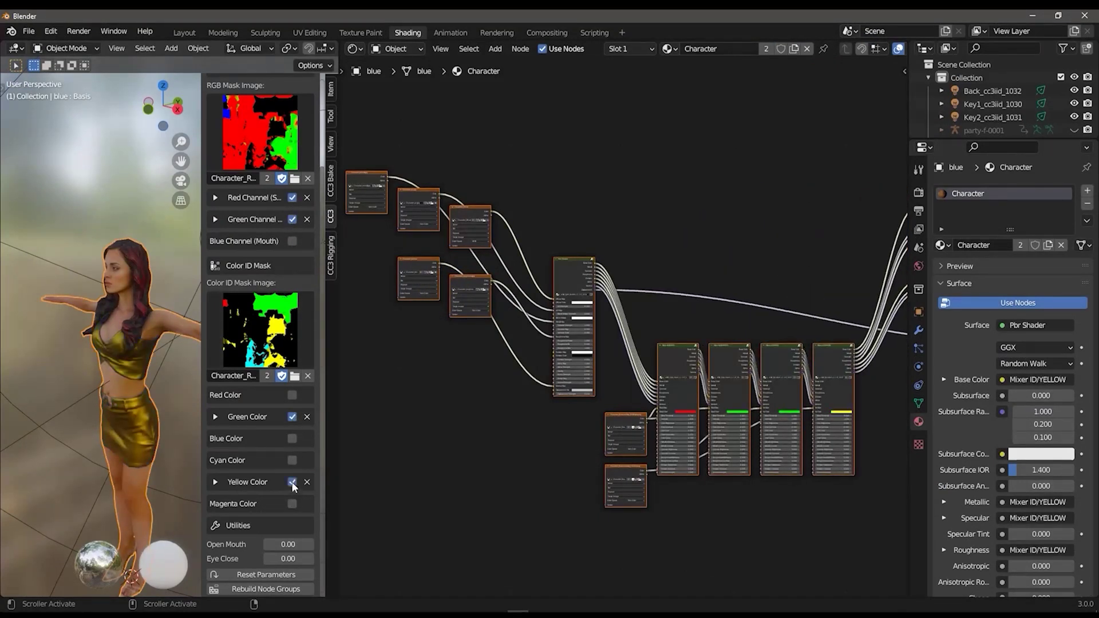
middle_click_drag(681, 235, 572, 241)
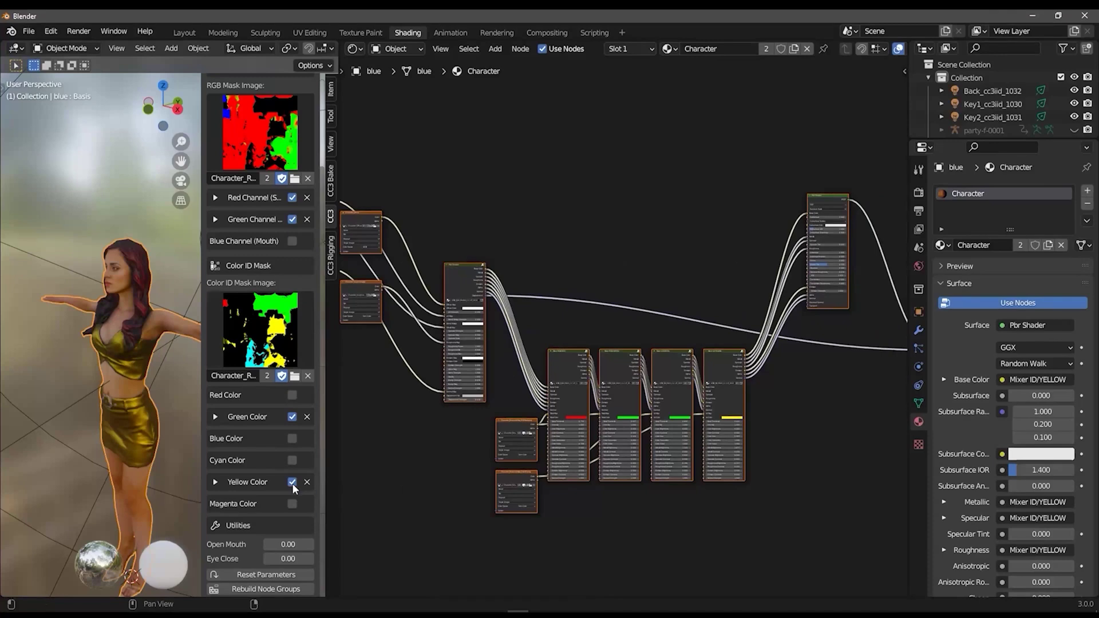
Remove both the RGB mask image and the Color ID mask image from the Texture Channel Mixer
left_click(308, 179)
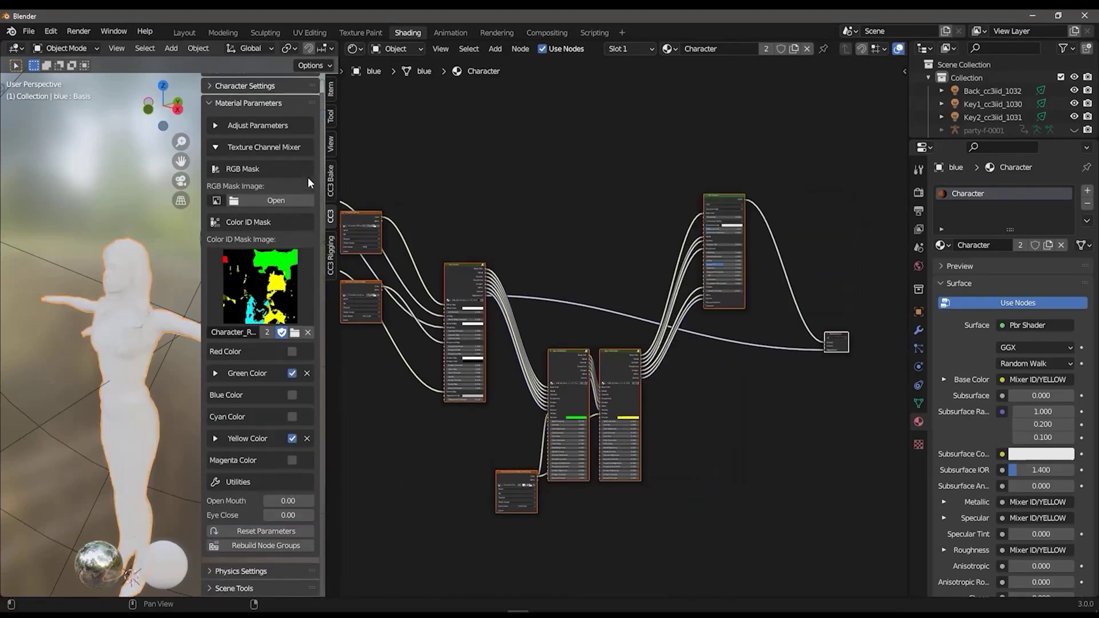
left_click(308, 337)
middle_click_drag(572, 189, 613, 162)
Reassign Character_ResourceMap_RGBMask.png as the RGB mask and Character_ResourceMap_ColorID.png as the Color ID mask
left_click(217, 214)
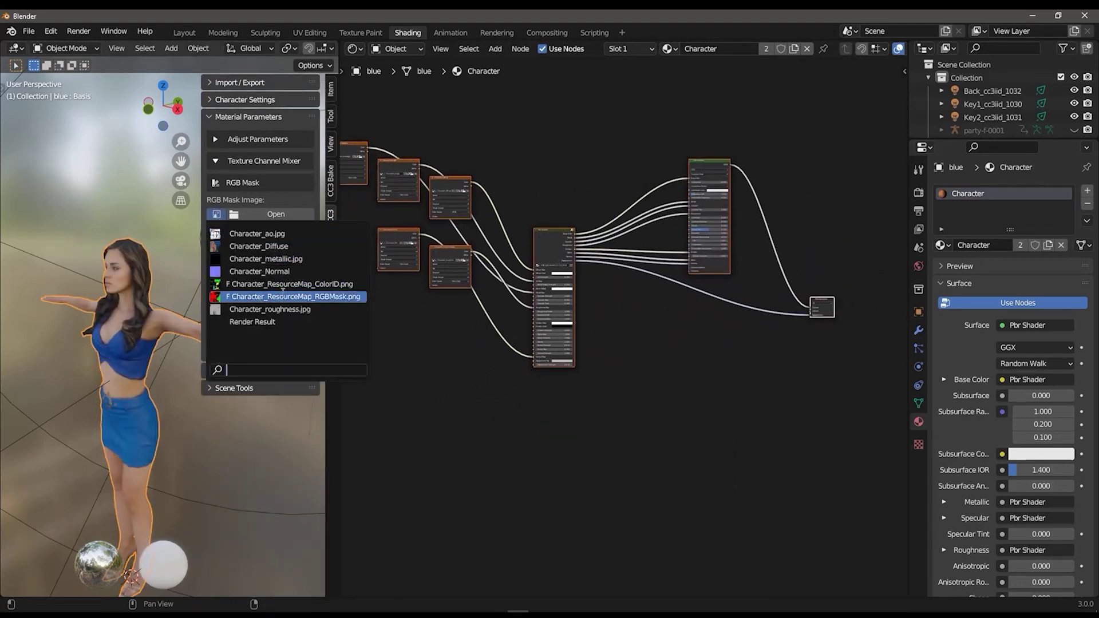
left_click(269, 292)
left_click(217, 412)
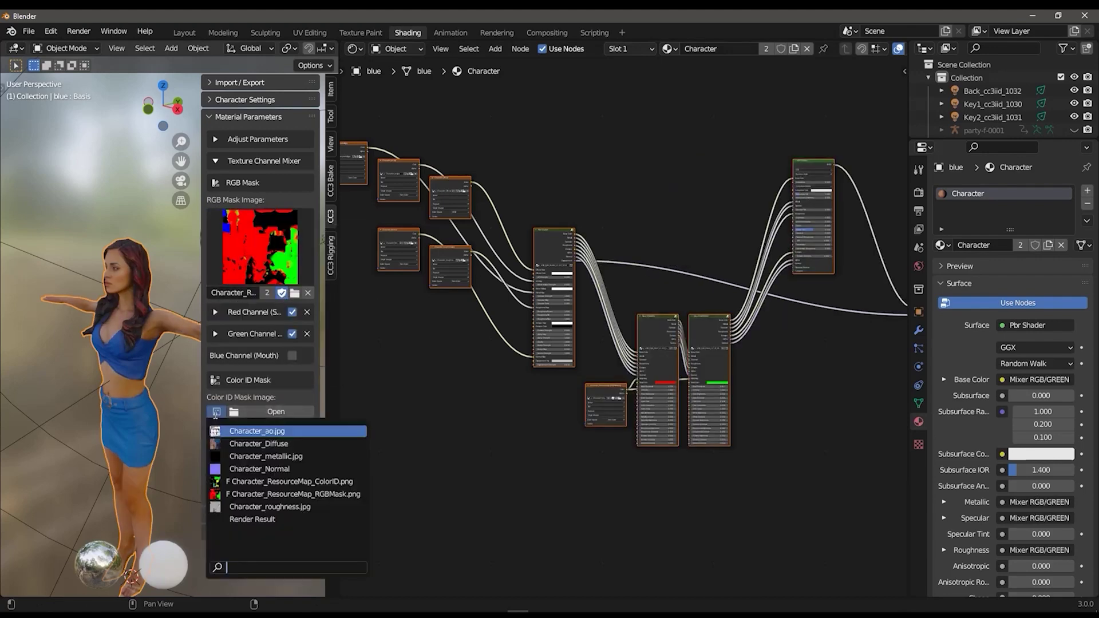
left_click(275, 481)
middle_click_drag(727, 194, 627, 179)
scroll(149, 329, "up", 4)
middle_click_drag(134, 338, 139, 338)
scroll(139, 337, "down", 5)
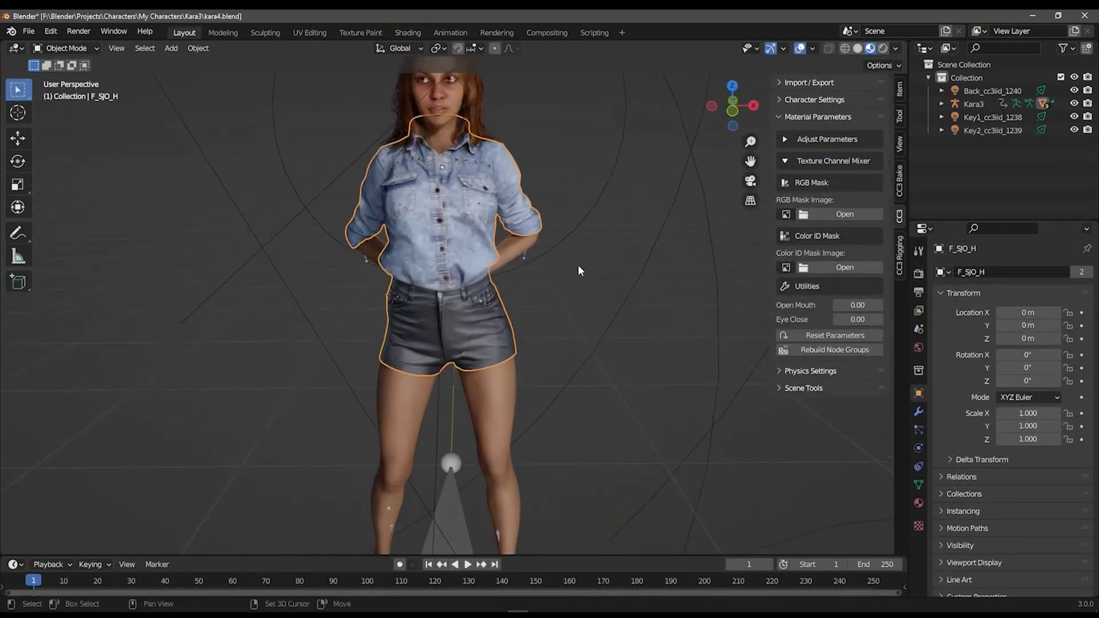
Load F_SJO_H_ColorIDMask.png from the Kara3 folder as the outfit's Color ID mask and close its preview in Photos
scroll(579, 265, "up", 4)
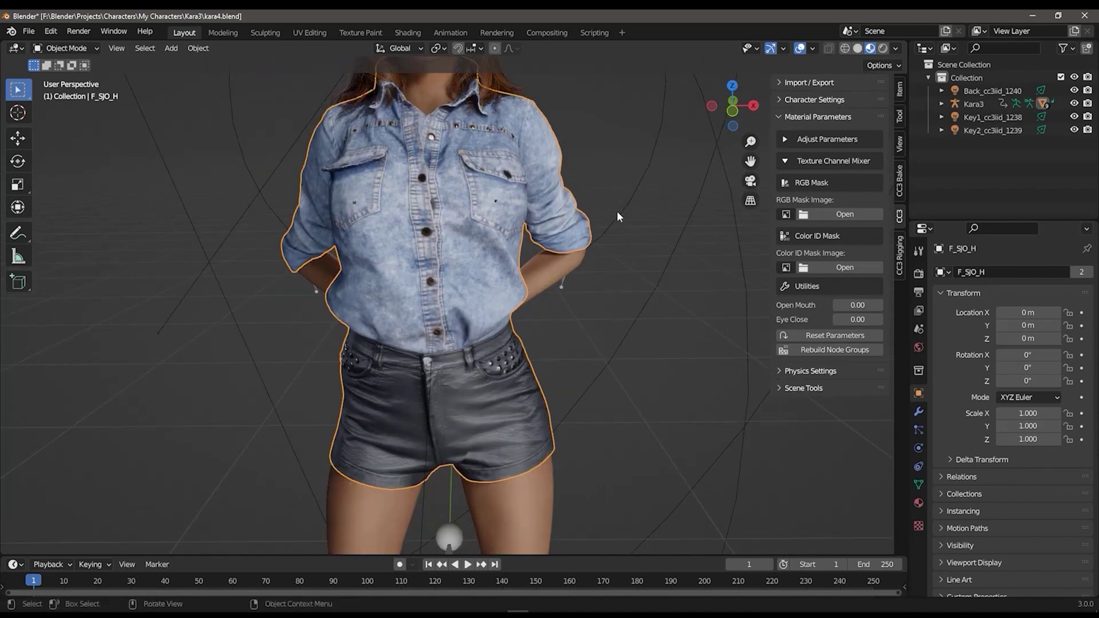
scroll(617, 211, "down", 1)
left_click(786, 268)
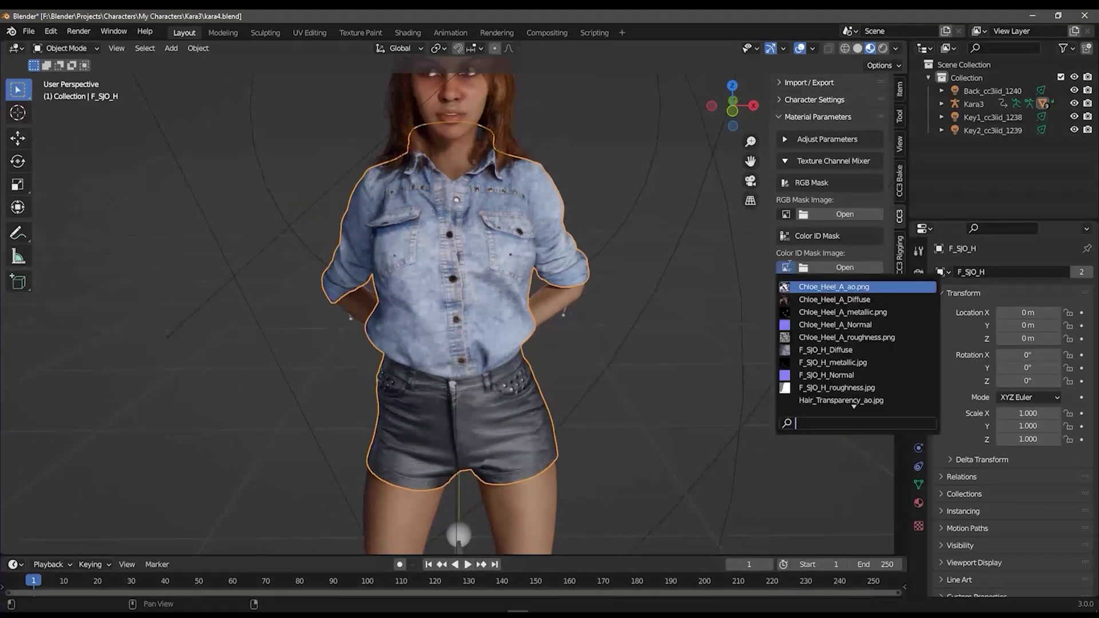
left_click(827, 267)
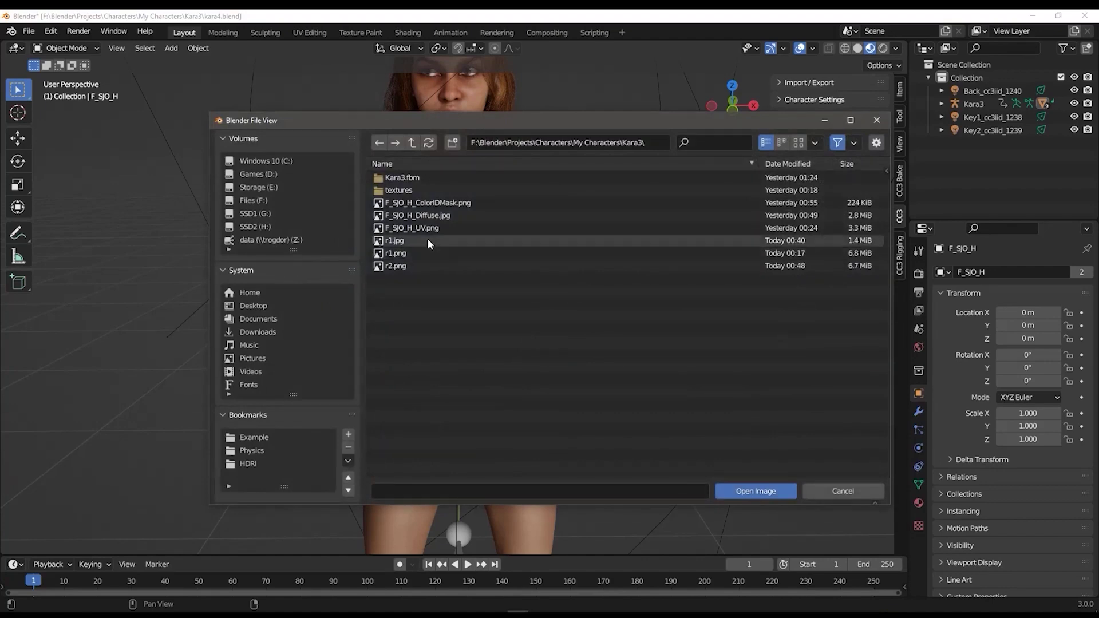
left_click(437, 206)
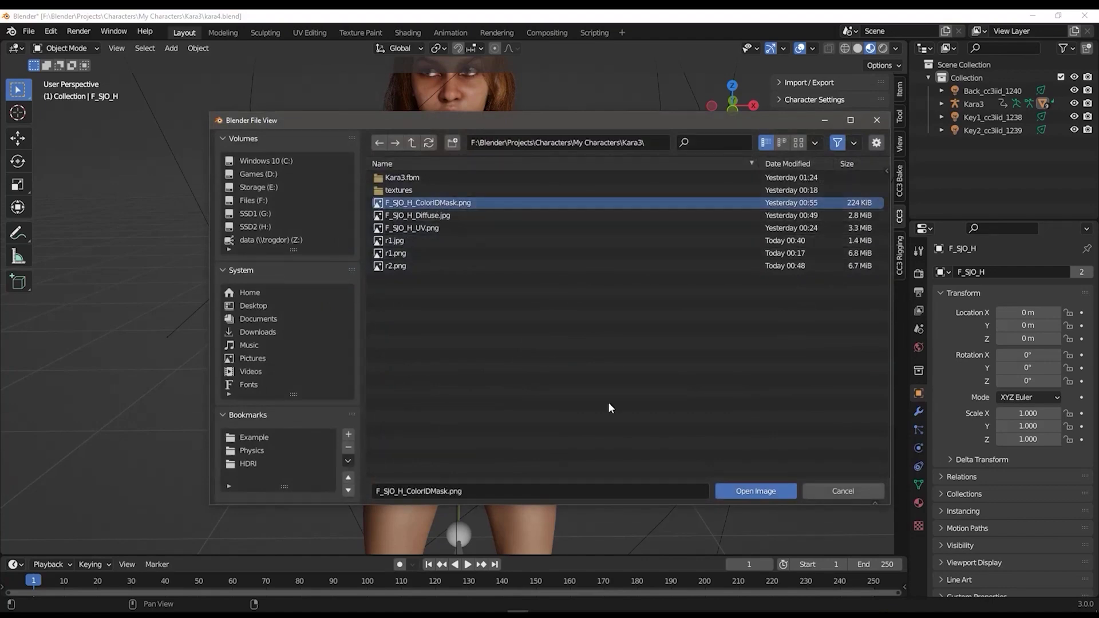
left_click(748, 493)
left_click(793, 300)
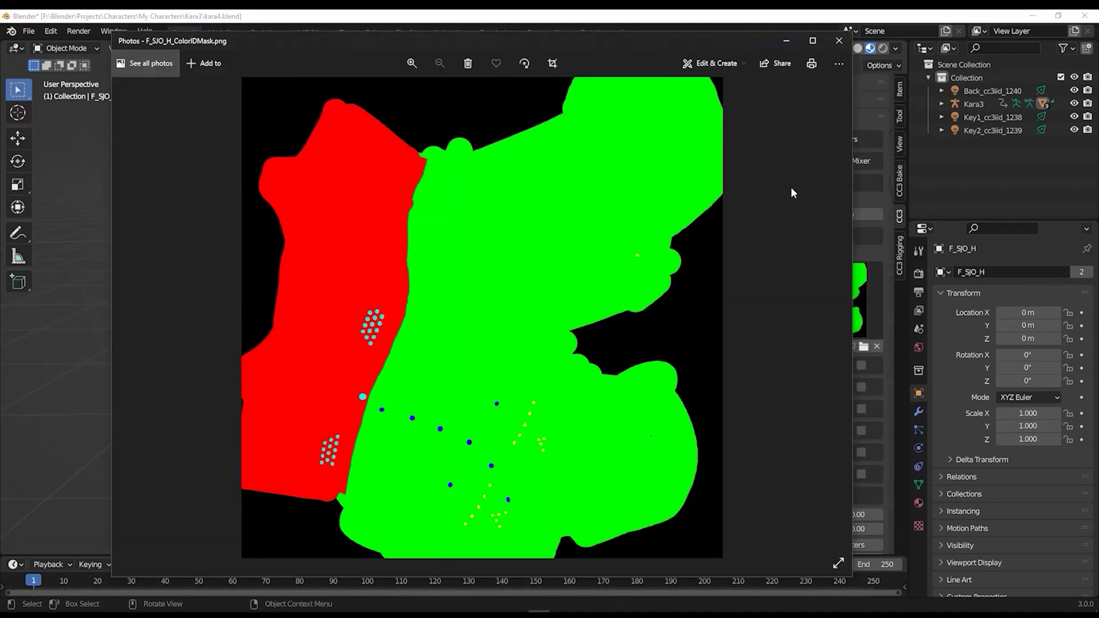
left_click(837, 41)
Enable the Color ID mask's Red Color for the shorts and adjust their base color
scroll(803, 366, "down", 3)
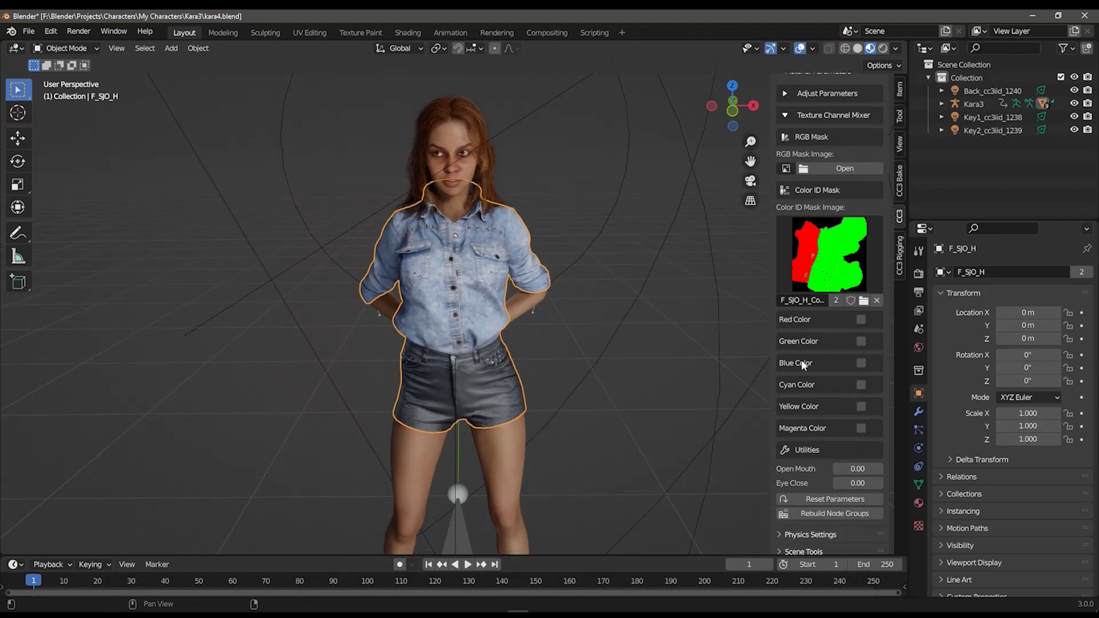
left_click(862, 314)
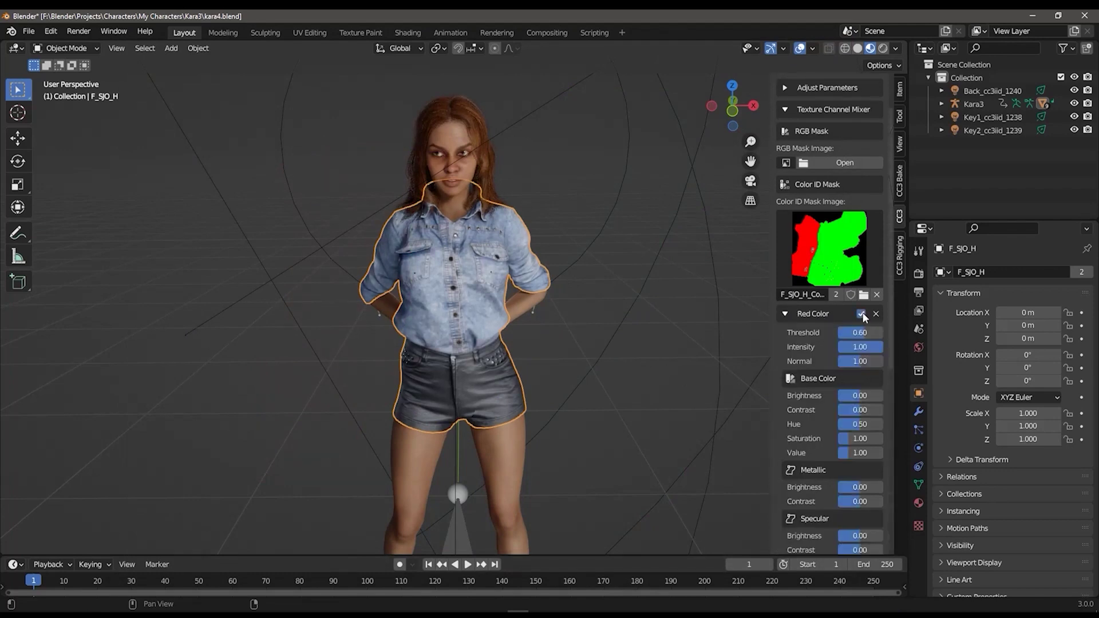
scroll(811, 349, "down", 4)
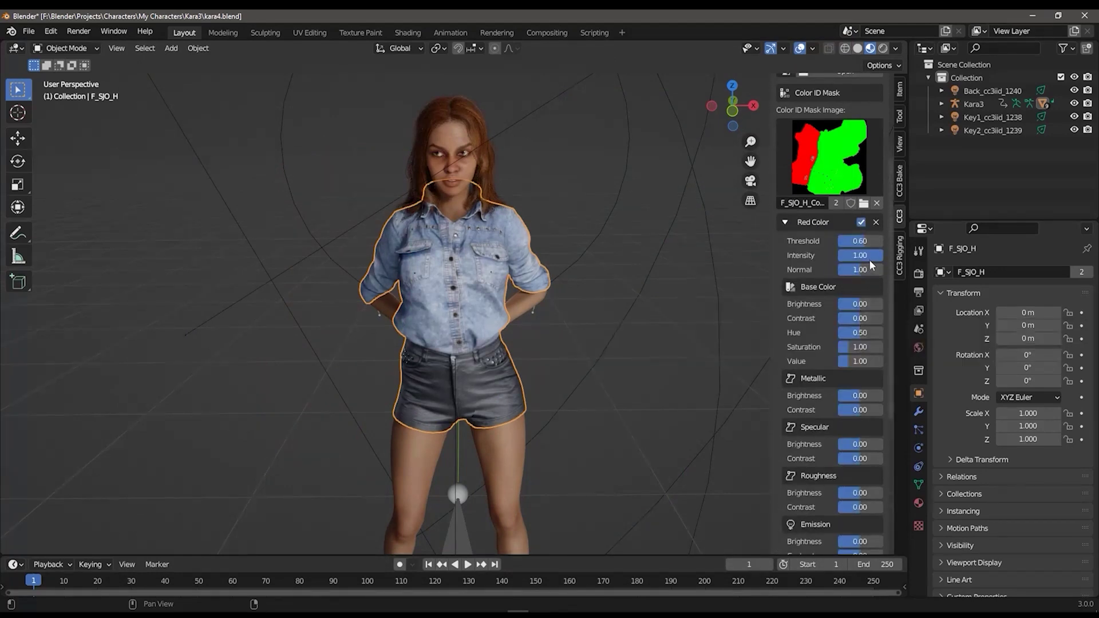
mouse_move(861, 307)
left_mouse_down()
mouse_move(824, 308)
mouse_move(873, 318)
mouse_move(856, 318)
left_mouse_up()
scroll(653, 294, "up", 3)
scroll(864, 450, "down", 2)
Refine the shorts' Roughness, Specular and base color settings into a glossy, dark navy leather look
left_click_drag(863, 448, 866, 449)
left_click_drag(862, 399, 855, 399)
left_click_drag(863, 275, 854, 263)
scroll(586, 324, "down", 3)
mouse_move(577, 330)
middle_mouse_down()
mouse_move(586, 324)
mouse_move(576, 327)
middle_mouse_up()
left_click(784, 176)
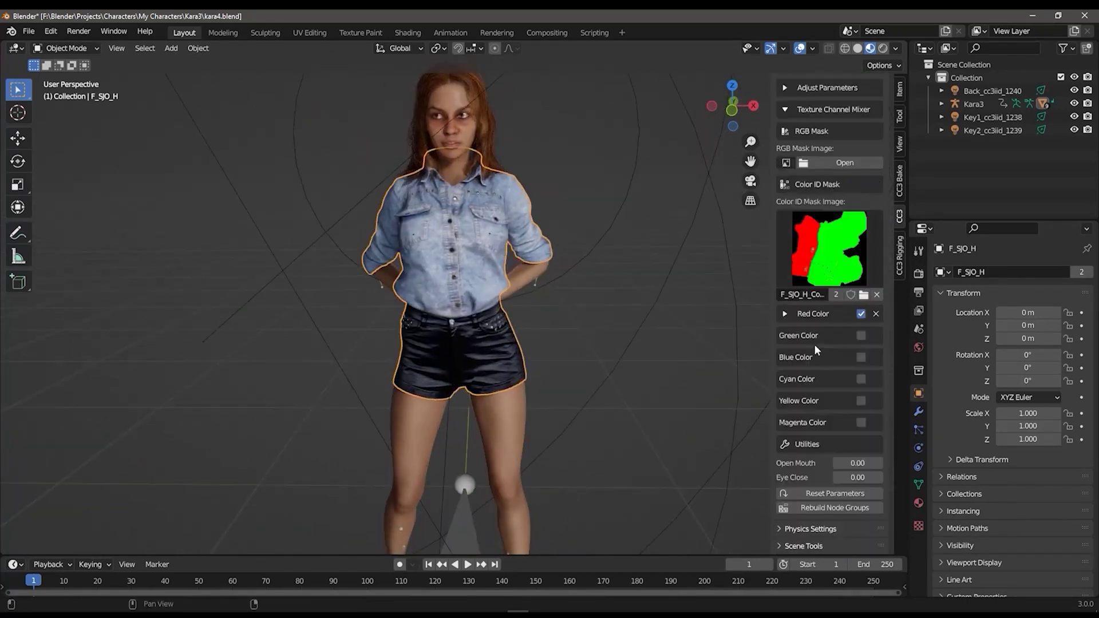
Enable Green Color for the denim shirt and darken it to gray with Contrast 0.06, Hue 0.93, Saturation 0.00 and Value 0.26
left_click(861, 336)
scroll(582, 318, "up", 2)
scroll(857, 350, "down", 4)
left_click_drag(858, 355, 692, 399)
left_click_drag(854, 369, 880, 344)
scroll(546, 350, "down", 3)
scroll(546, 350, "up", 1)
scroll(637, 315, "up", 4)
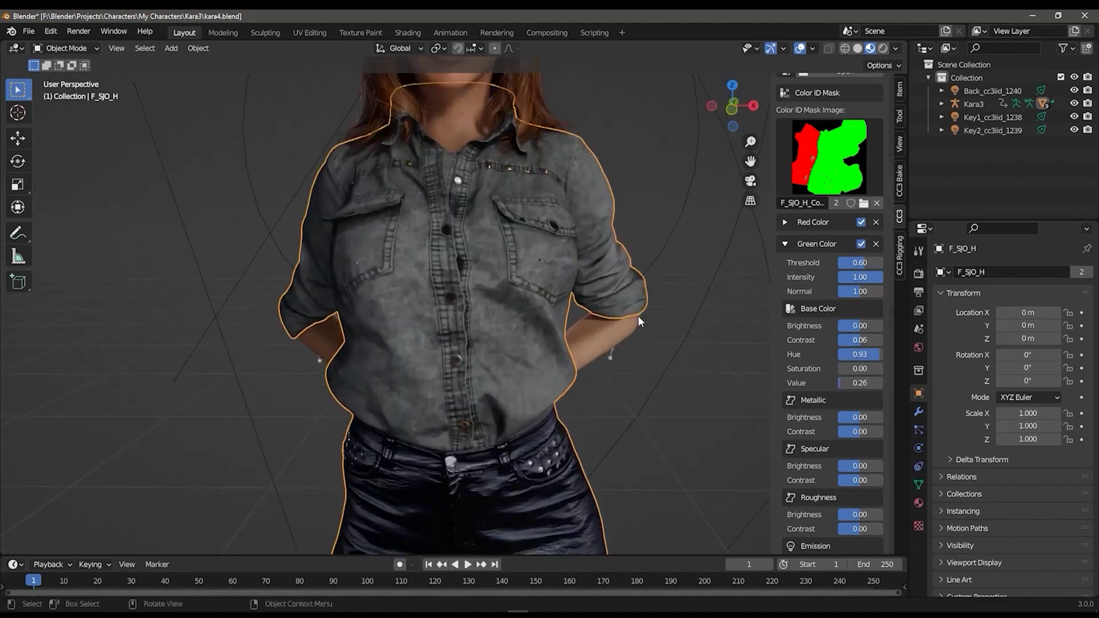
Strengthen the shirt's fabric relief by setting the Green Color Normal to 1.32
mouse_move(860, 291)
left_mouse_down()
mouse_move(874, 290)
mouse_move(869, 300)
left_mouse_up()
scroll(606, 337, "down", 2)
middle_click_drag(607, 338, 606, 382)
scroll(606, 383, "up", 4)
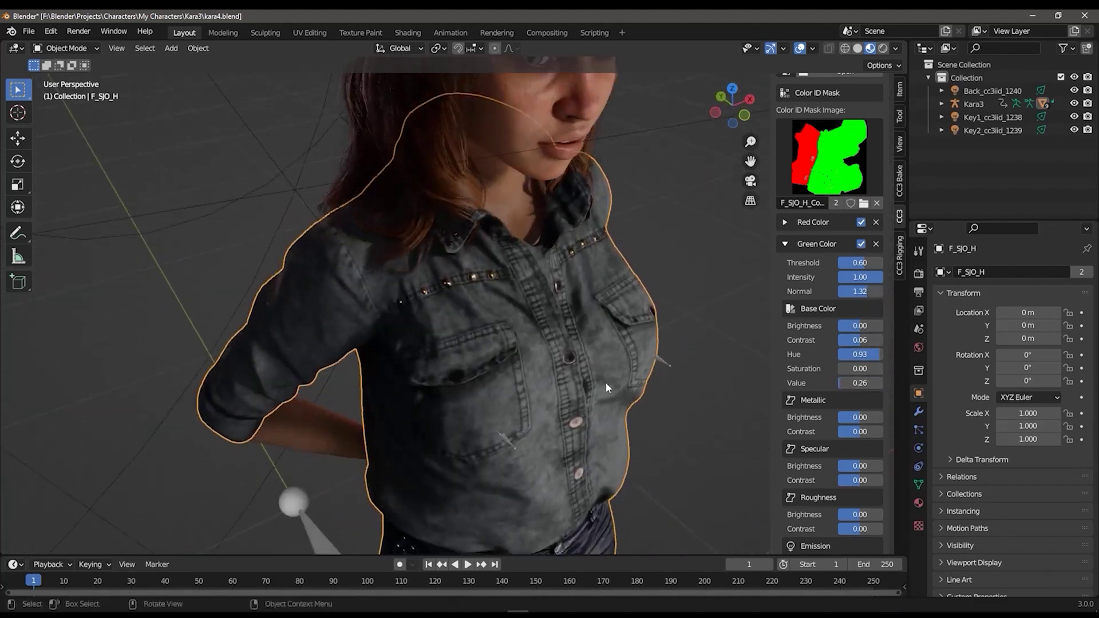
scroll(809, 337, "up", 4)
left_click(785, 336)
Enable Yellow Color for the shirt's studs and desaturate them with Brightness 0.00 and Saturation 0.00
left_click(861, 400)
scroll(824, 382, "down", 4)
left_click_drag(855, 391, 860, 391)
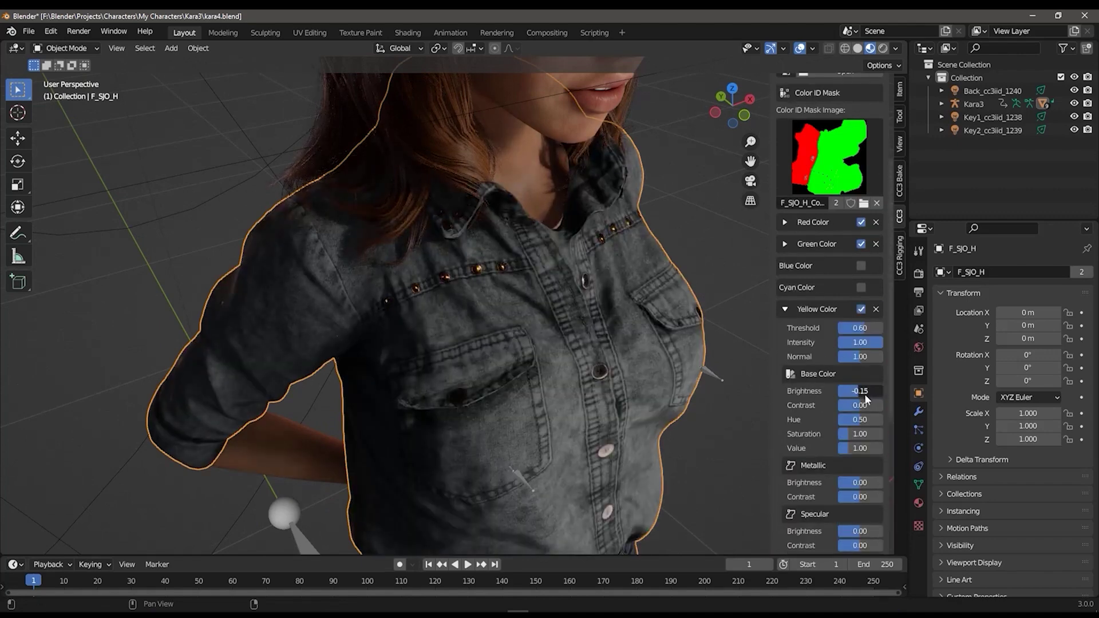
middle_click_drag(621, 351, 595, 313)
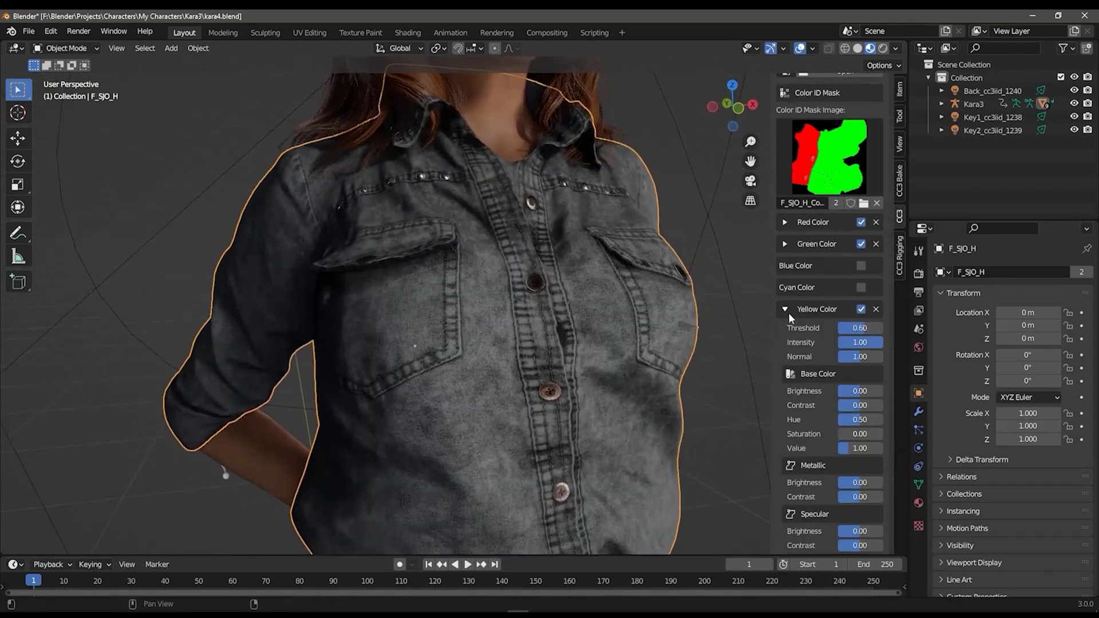
left_click(786, 309)
Enable Blue Color for the shirt's buttons and set their base color Brightness to 0.10 and Saturation to 0.21
left_click(861, 265)
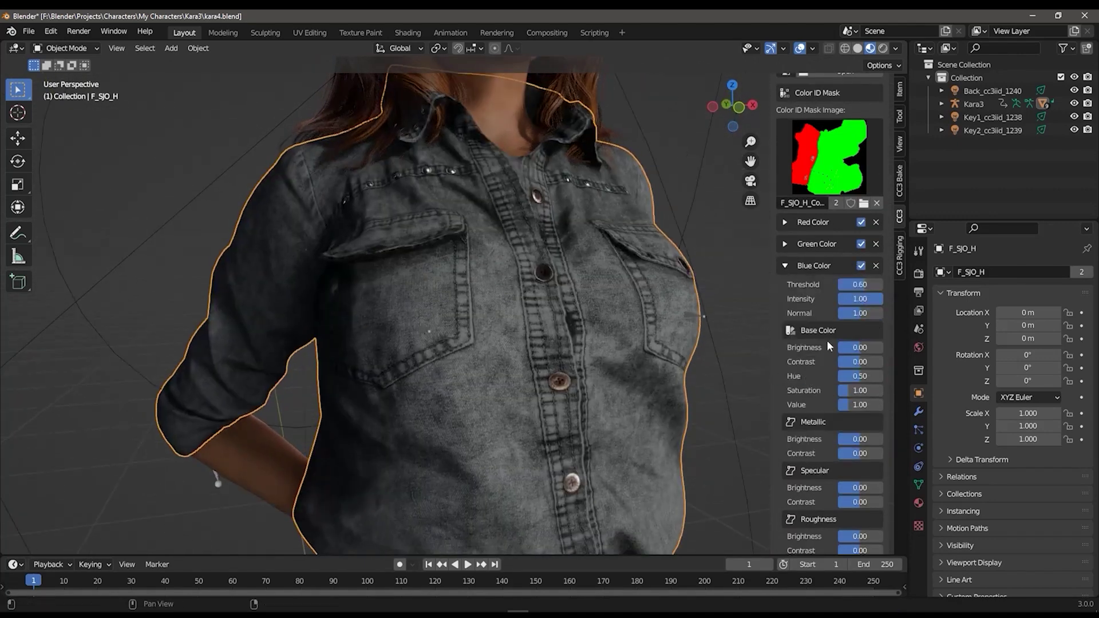
mouse_move(865, 349)
left_mouse_down()
mouse_move(857, 356)
mouse_move(867, 357)
left_mouse_up()
middle_click_drag(637, 390, 664, 366)
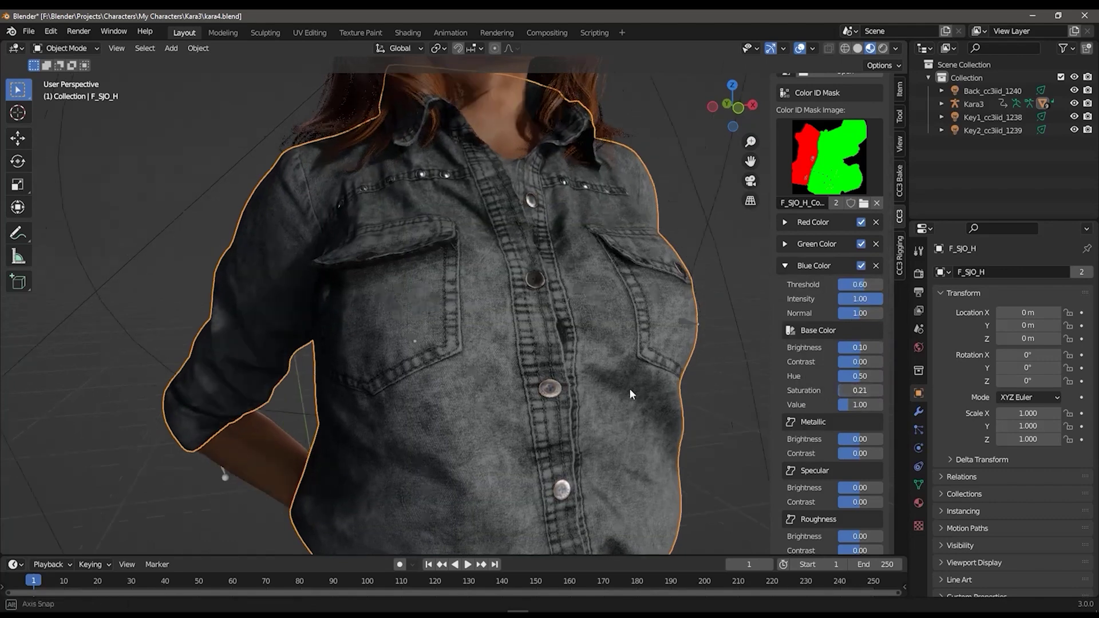
scroll(630, 388, "down", 1)
scroll(820, 499, "down", 3)
Set the buttons' base color Contrast to 0.40, increase their Metallic Brightness and adjust their Roughness Brightness
left_click_drag(864, 270, 872, 272)
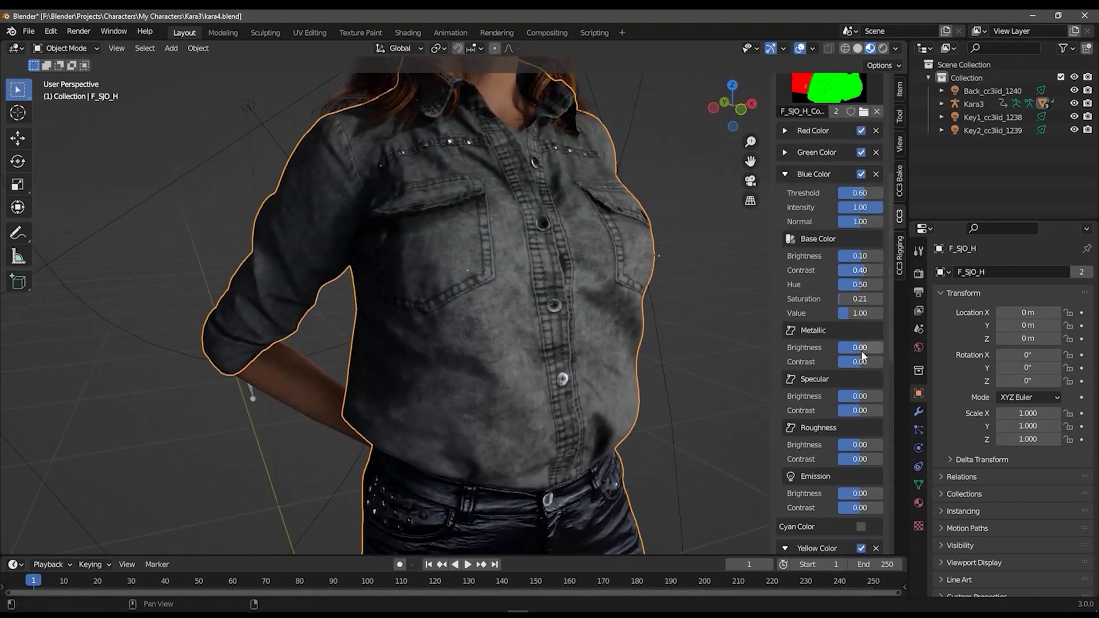
left_click_drag(861, 348, 872, 348)
left_click_drag(859, 448, 857, 448)
mouse_move(635, 362)
middle_mouse_down()
mouse_move(606, 359)
mouse_move(590, 373)
mouse_move(535, 360)
mouse_move(625, 346)
mouse_move(726, 352)
mouse_move(642, 359)
middle_mouse_up()
scroll(590, 374, "down", 3)
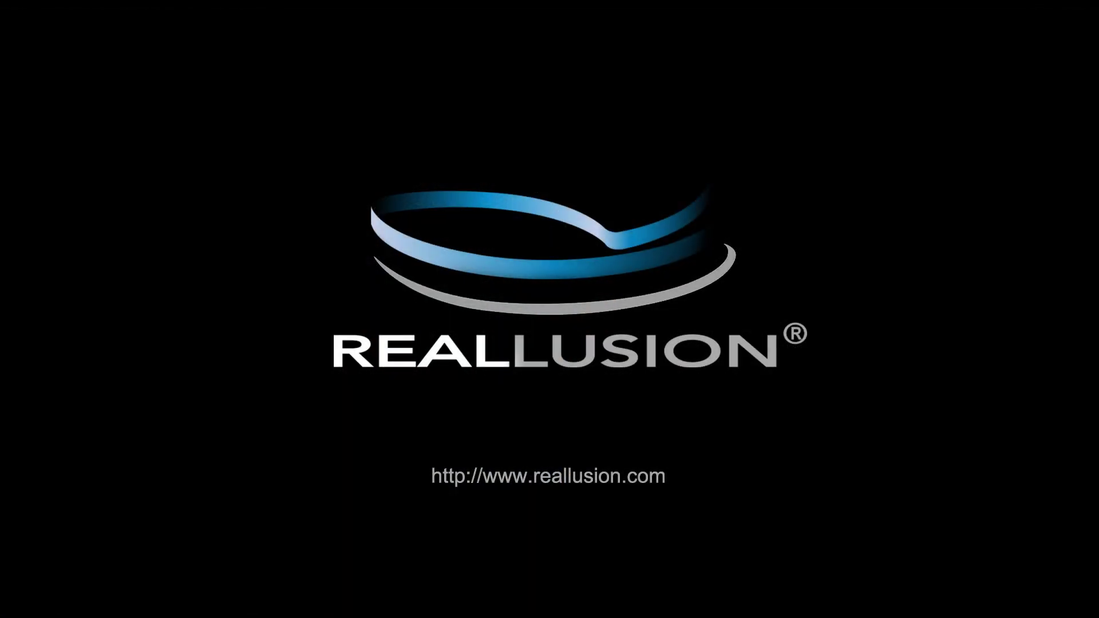